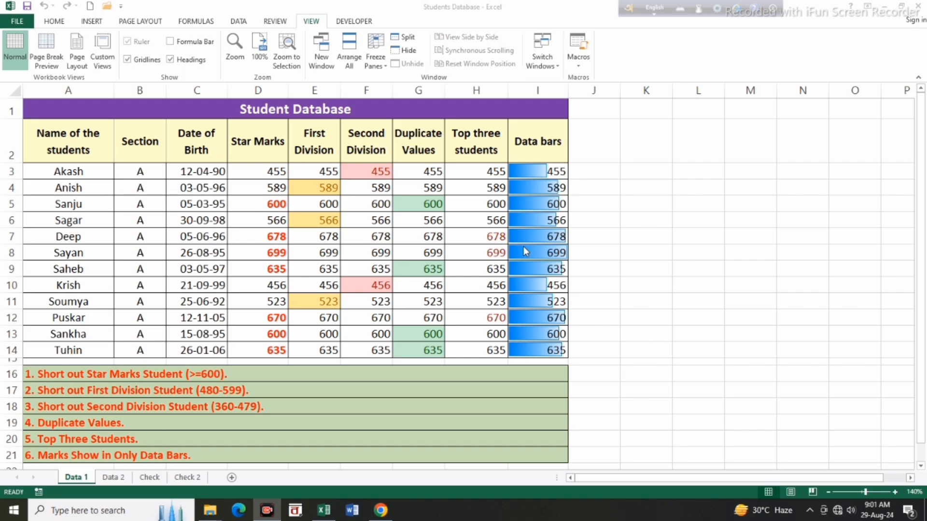
{"action": "left_click", "coordinate": [55, 21]}
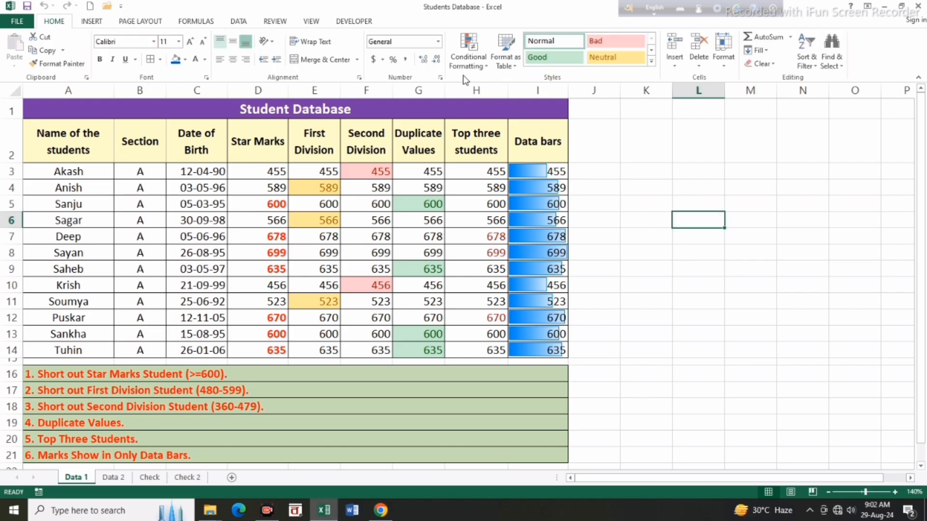
{"action": "left_click", "coordinate": [467, 57]}
{"action": "mouse_move", "coordinate": [500, 100]}
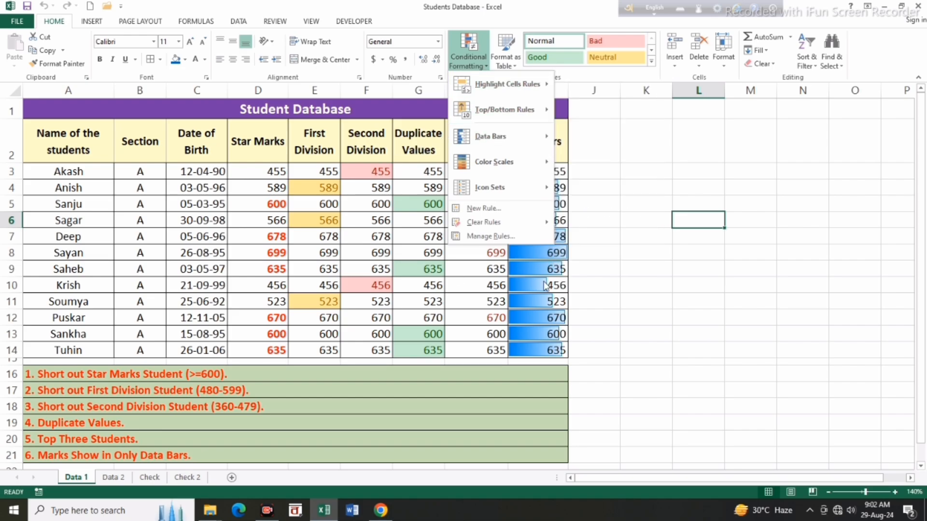
{"action": "left_click", "coordinate": [636, 304]}
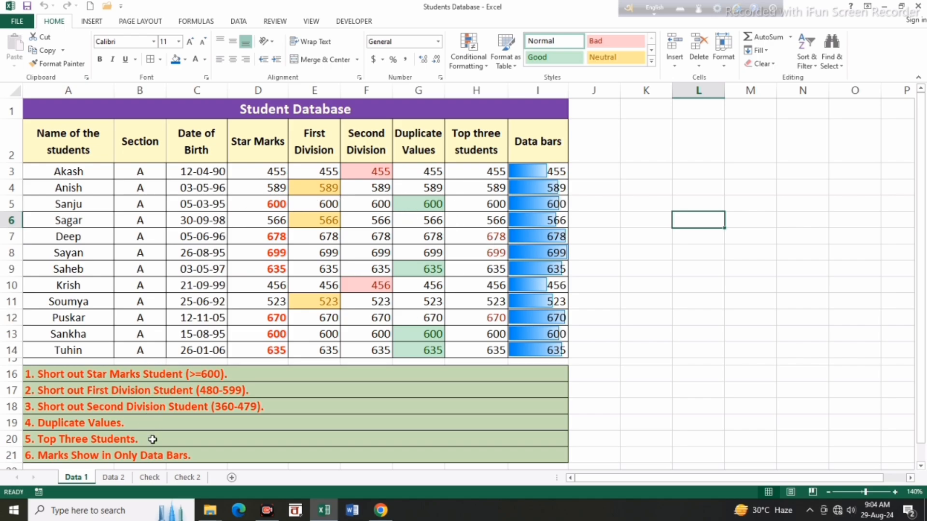
On the Data 2 sheet, set up a conditional formatting rule on D3:D14 for cell values greater than or equal to 600.
{"action": "left_click", "coordinate": [112, 477]}
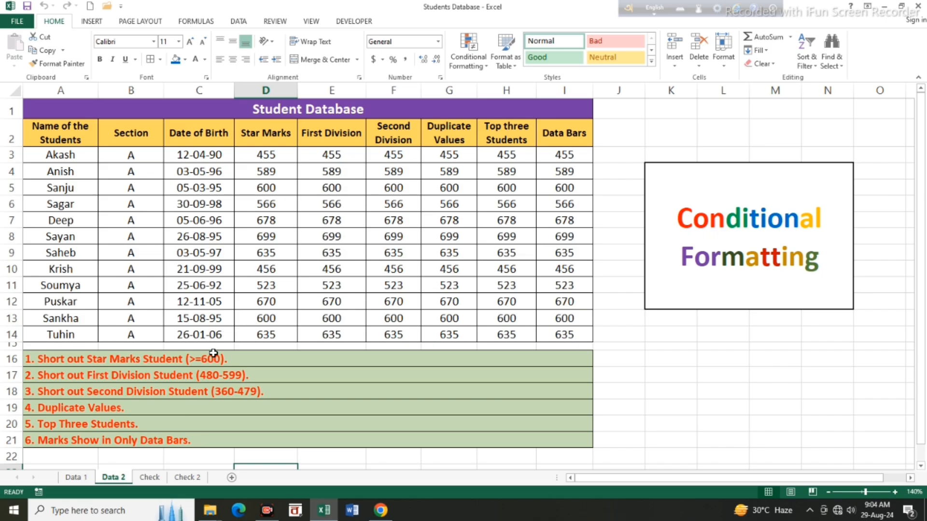
{"action": "left_click_drag", "start_coordinate": [274, 159], "coordinate": [271, 337]}
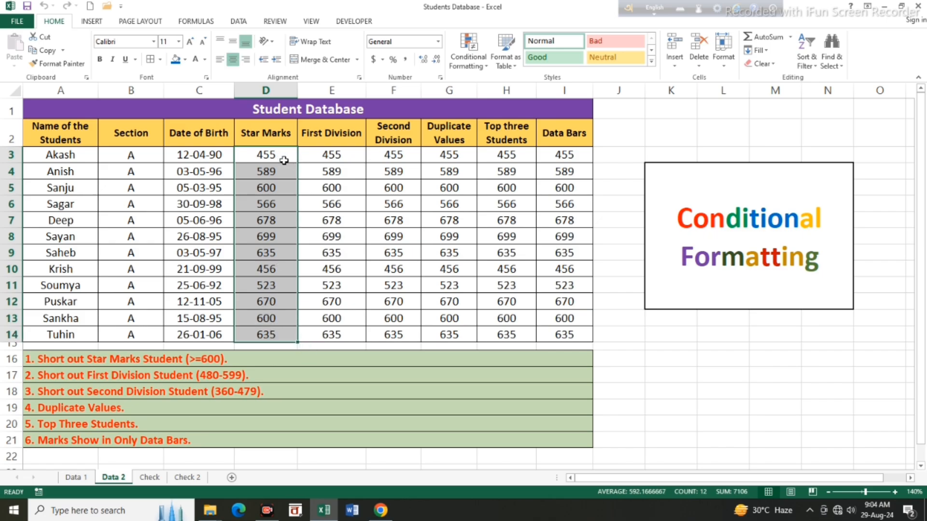
{"action": "left_click", "coordinate": [479, 65]}
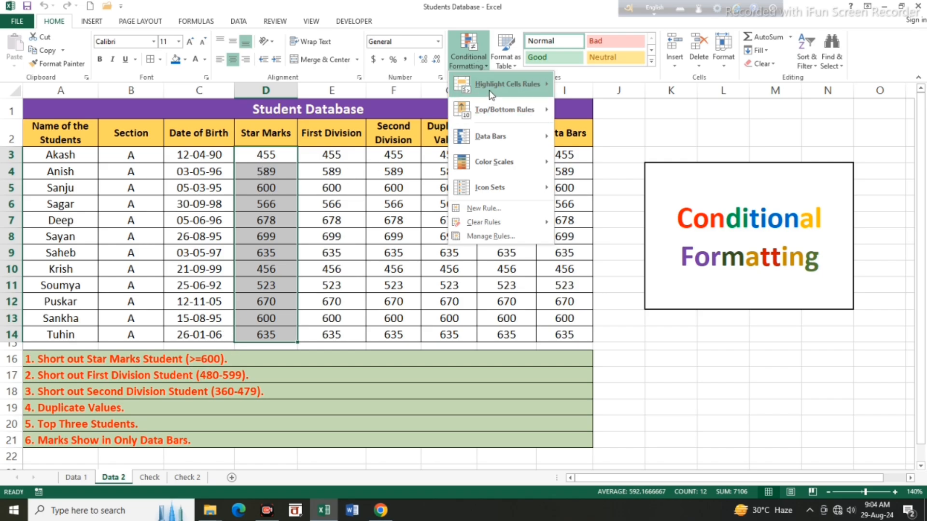
{"action": "mouse_move", "coordinate": [489, 90]}
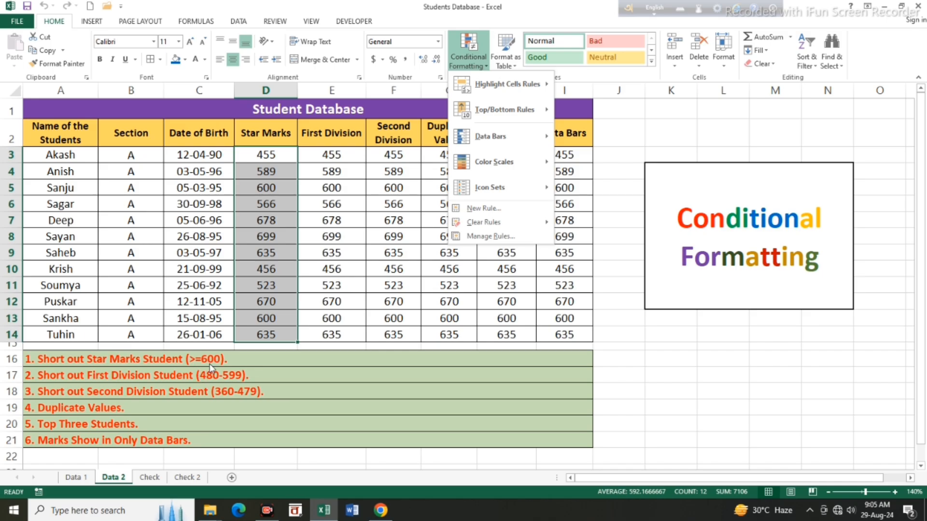
{"action": "mouse_move", "coordinate": [548, 80]}
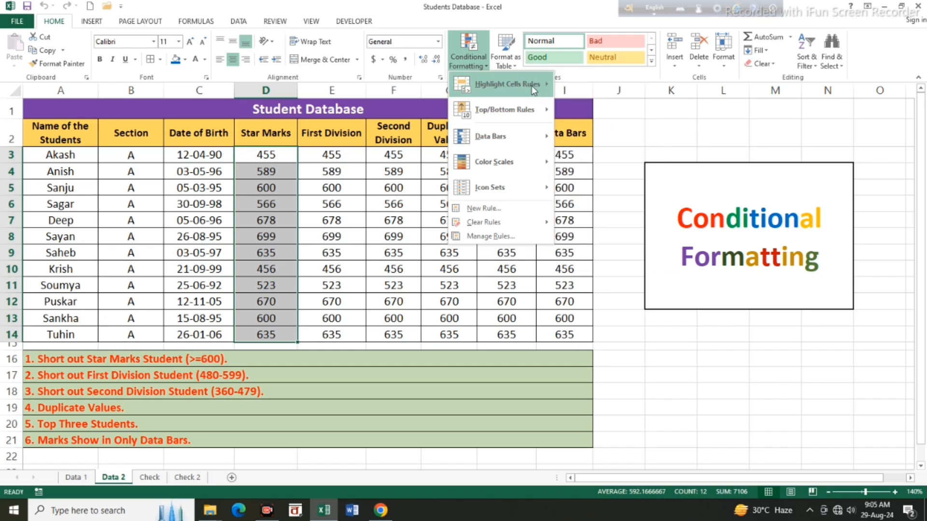
{"action": "mouse_move", "coordinate": [531, 83]}
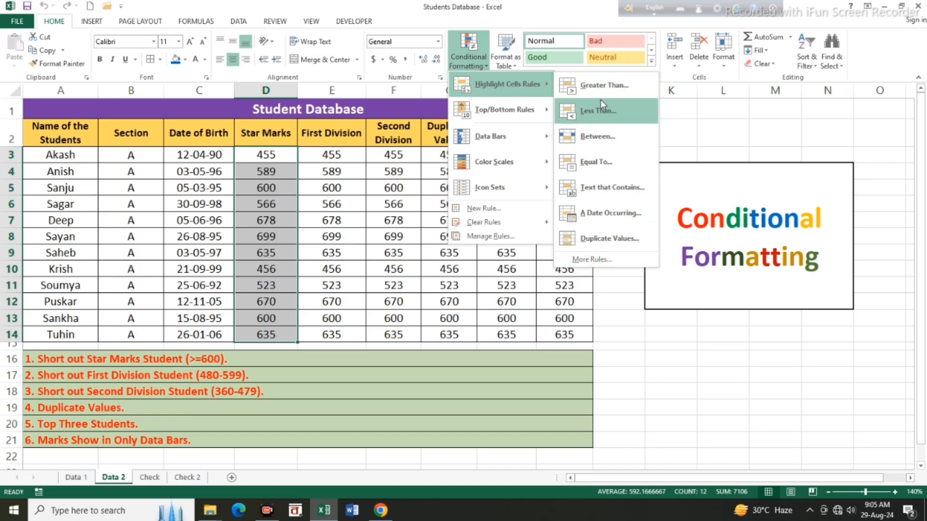
{"action": "left_click", "coordinate": [588, 261]}
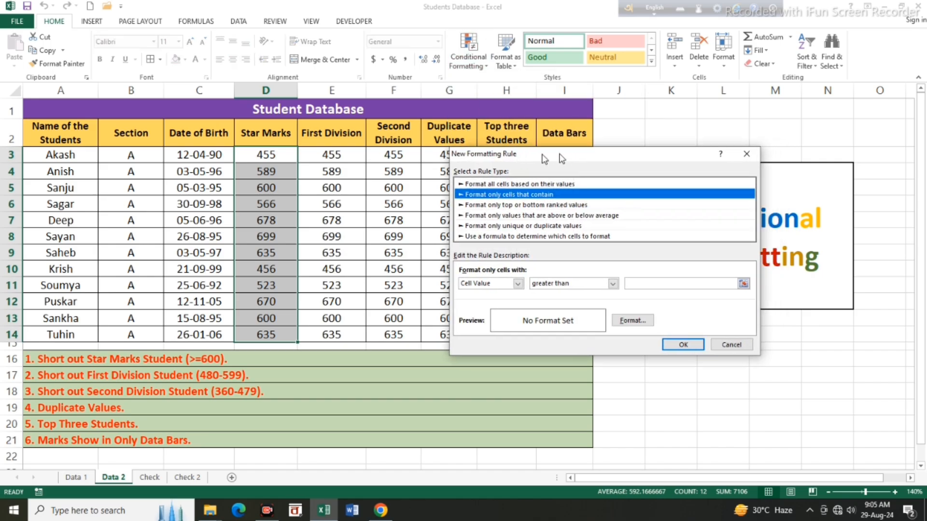
{"action": "left_click_drag", "start_coordinate": [544, 160], "coordinate": [255, 147]}
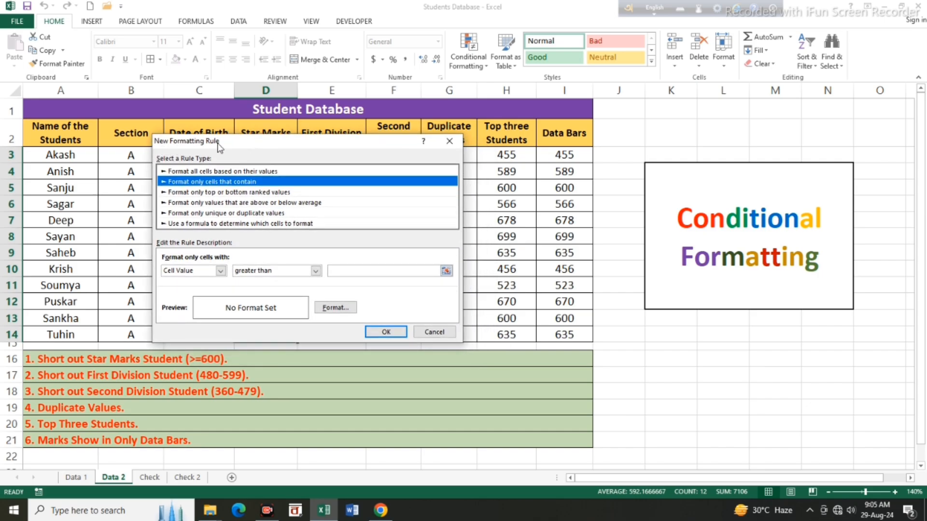
{"action": "left_click_drag", "start_coordinate": [253, 143], "coordinate": [256, 129]}
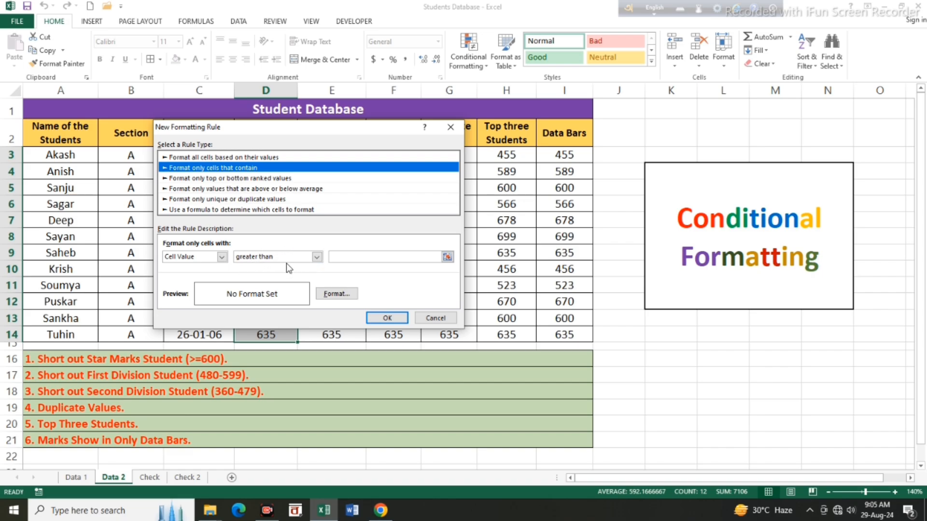
{"action": "left_click", "coordinate": [317, 257]}
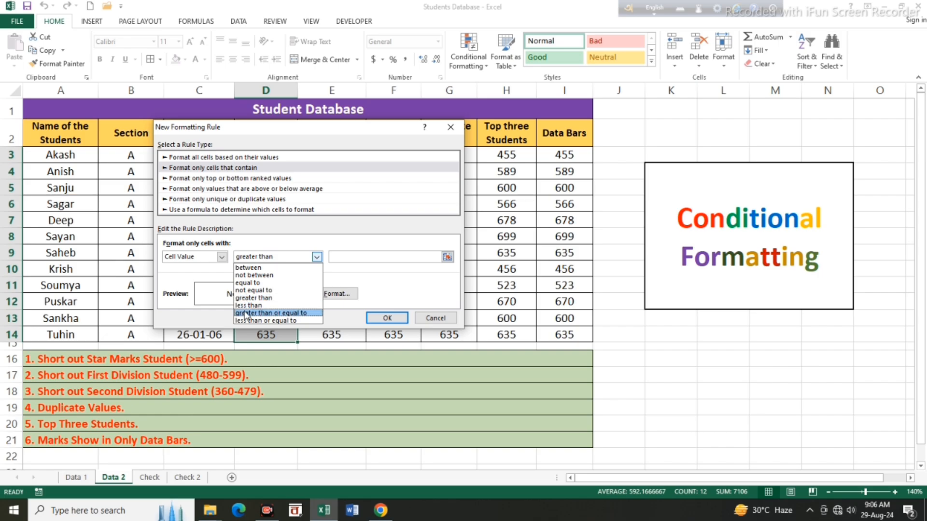
{"action": "left_click", "coordinate": [282, 313]}
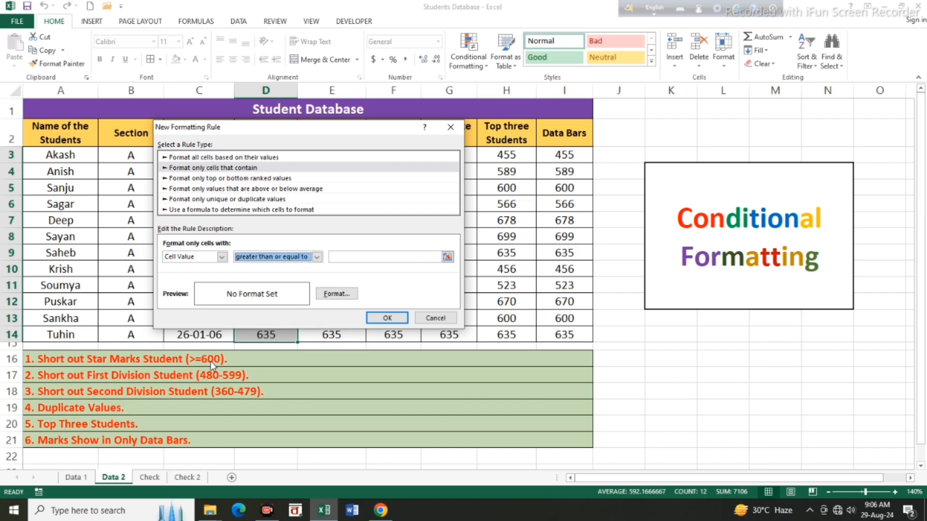
{"action": "left_click", "coordinate": [357, 257]}
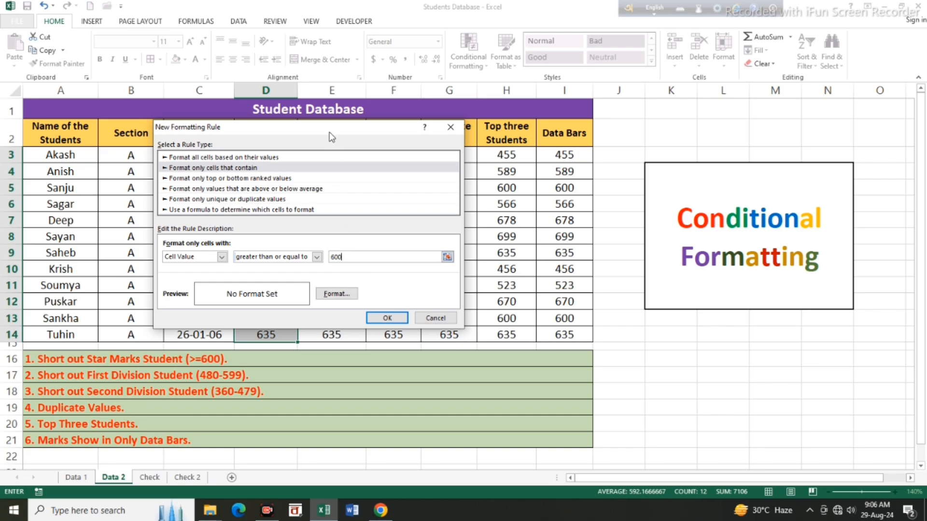
Choose a solid green background fill for the rule's matching cells.
{"action": "left_click_drag", "start_coordinate": [331, 131], "coordinate": [521, 152]}
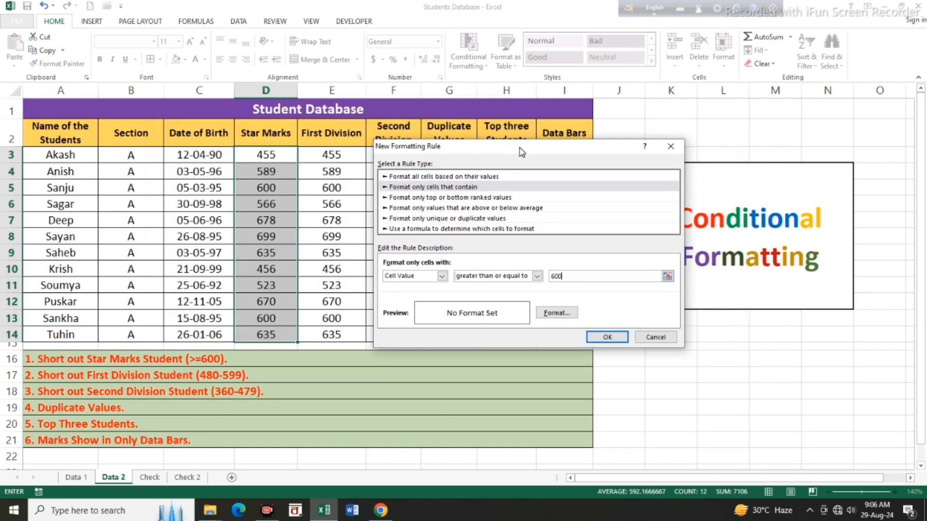
{"action": "left_click", "coordinate": [557, 314]}
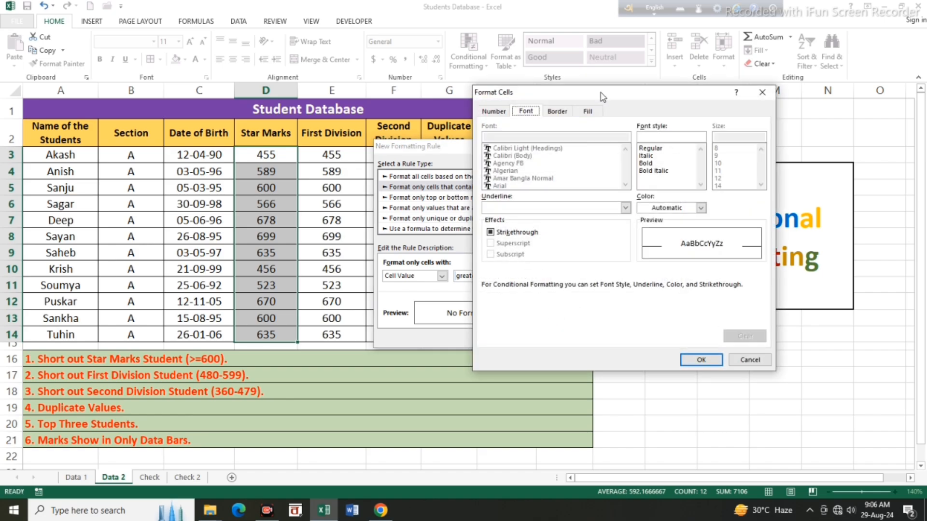
{"action": "left_click_drag", "start_coordinate": [602, 93], "coordinate": [390, 177]}
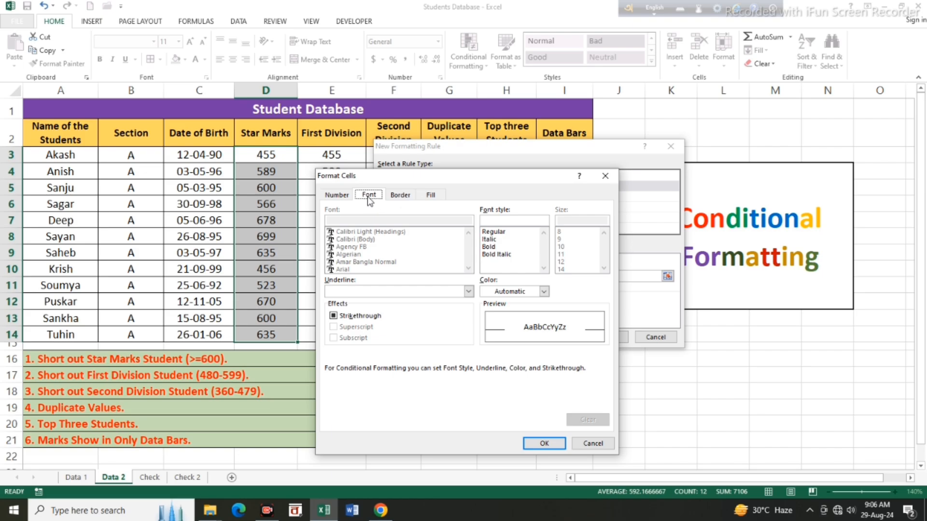
{"action": "left_click", "coordinate": [431, 195]}
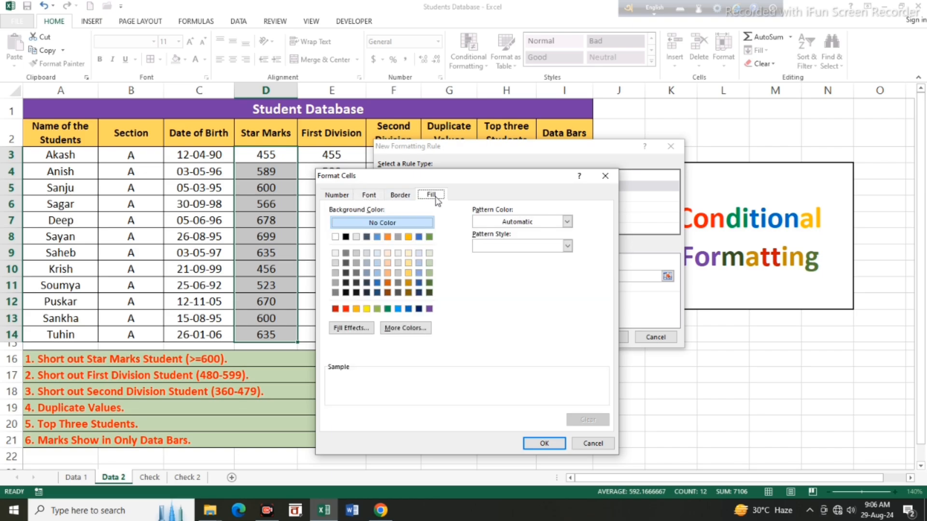
{"action": "left_click", "coordinate": [387, 309]}
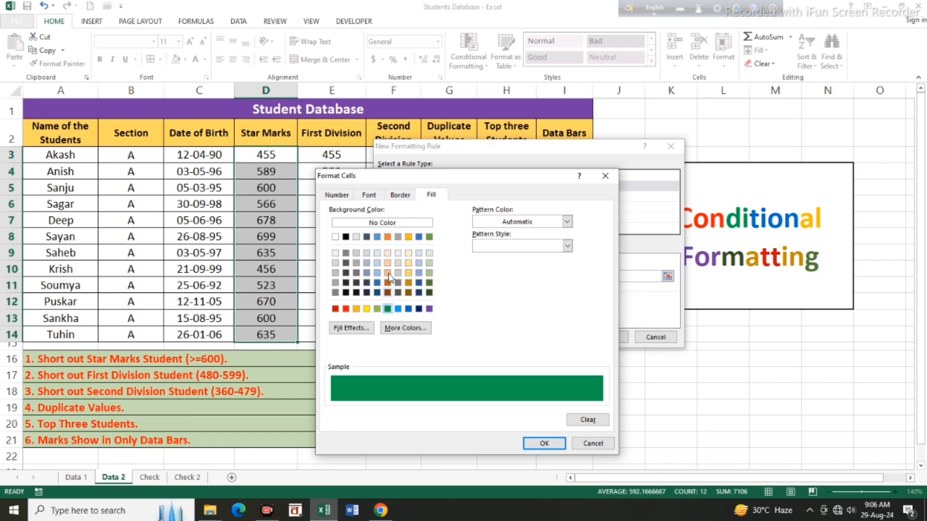
Set the rule's font style to Bold Italic and its font color to white.
{"action": "left_click", "coordinate": [369, 195]}
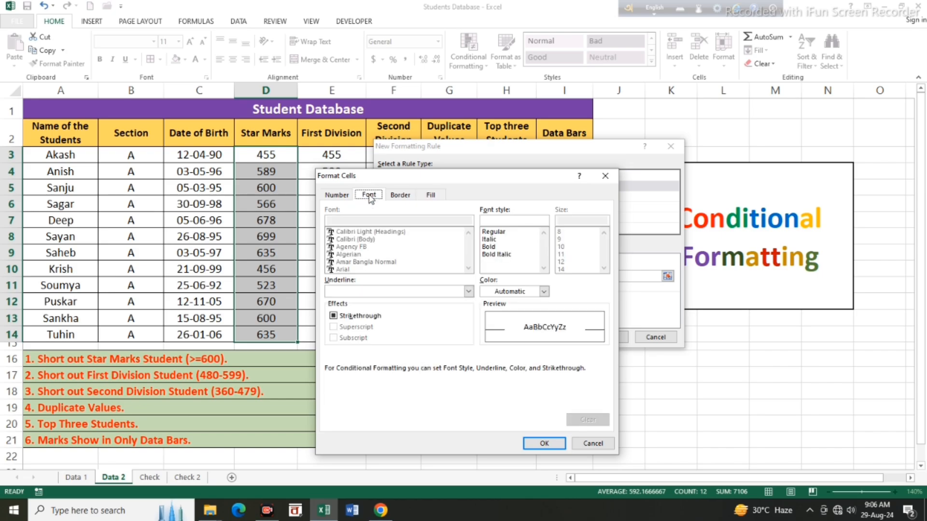
{"action": "left_click", "coordinate": [497, 254]}
{"action": "left_click", "coordinate": [544, 292]}
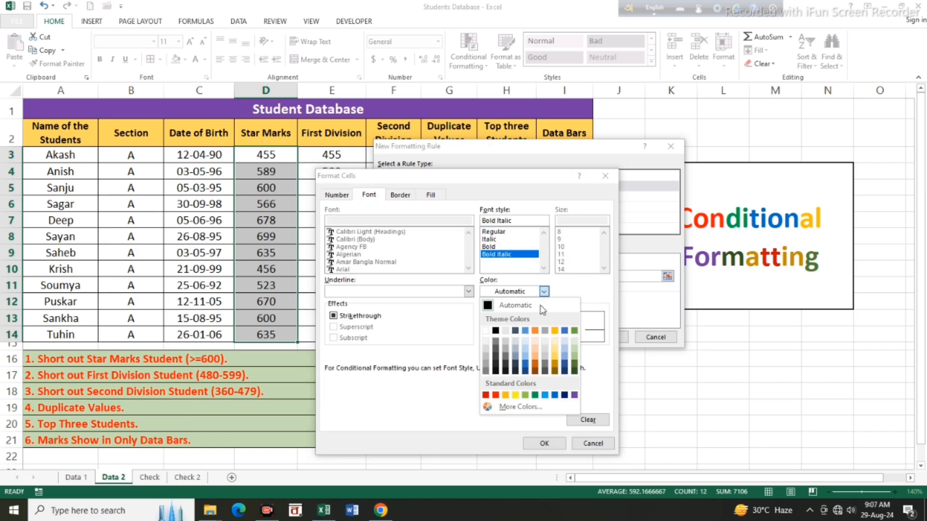
{"action": "left_click", "coordinate": [486, 336]}
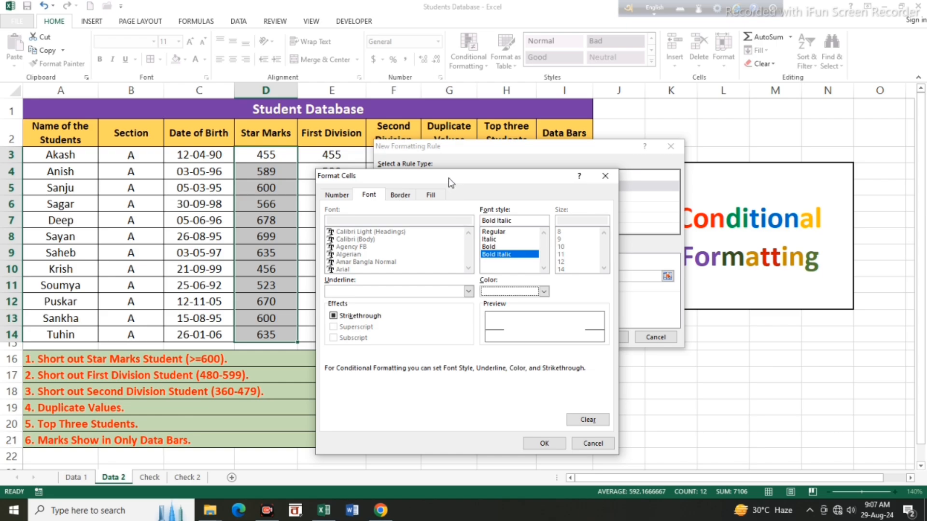
Review the fill and font settings chosen for the rule's format.
{"action": "left_click", "coordinate": [431, 196]}
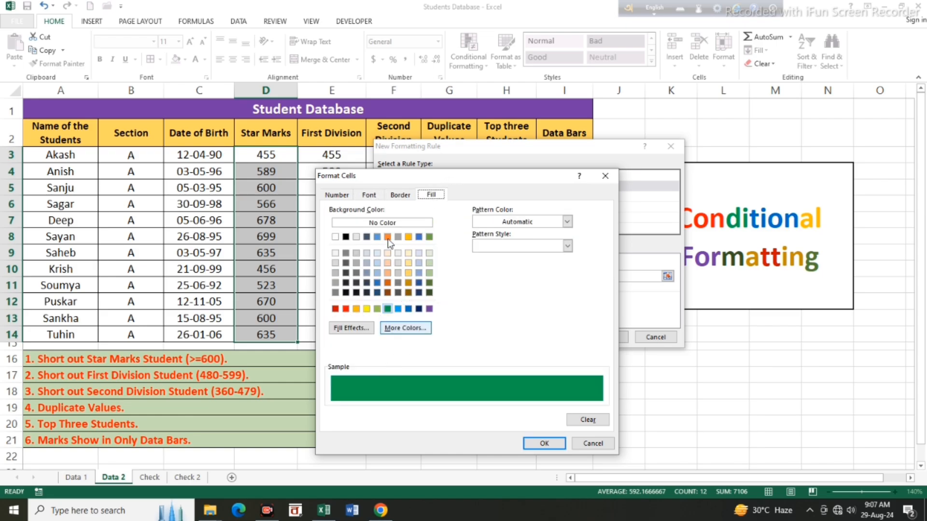
{"action": "left_click", "coordinate": [368, 195]}
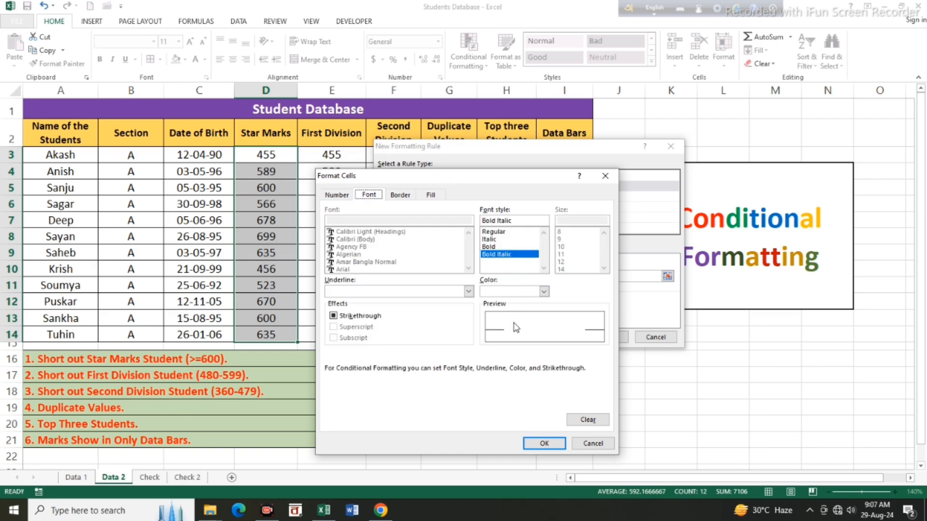
{"action": "left_click", "coordinate": [431, 195]}
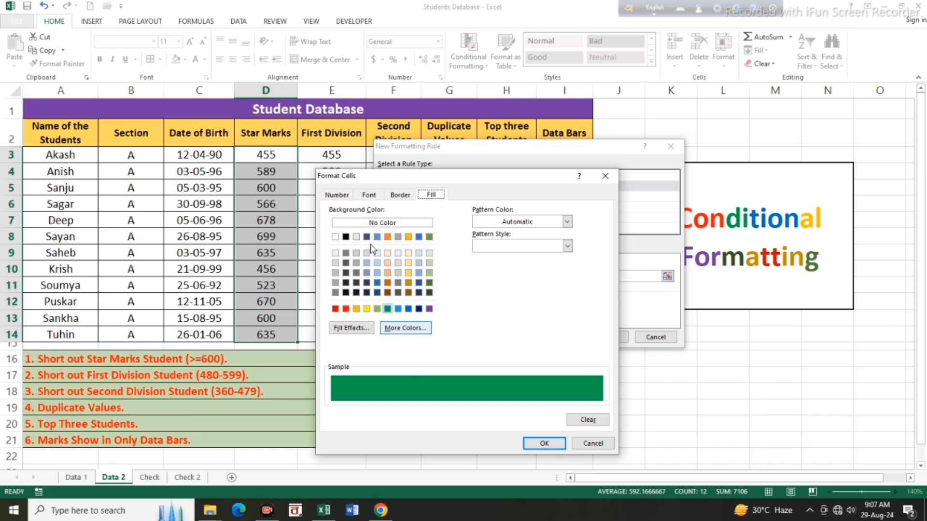
{"action": "left_click", "coordinate": [369, 195]}
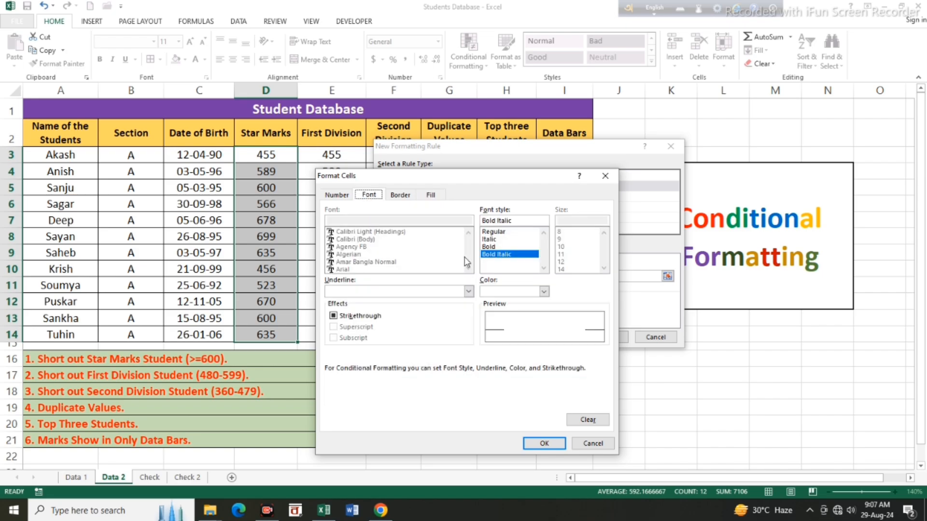
{"action": "left_click", "coordinate": [431, 195]}
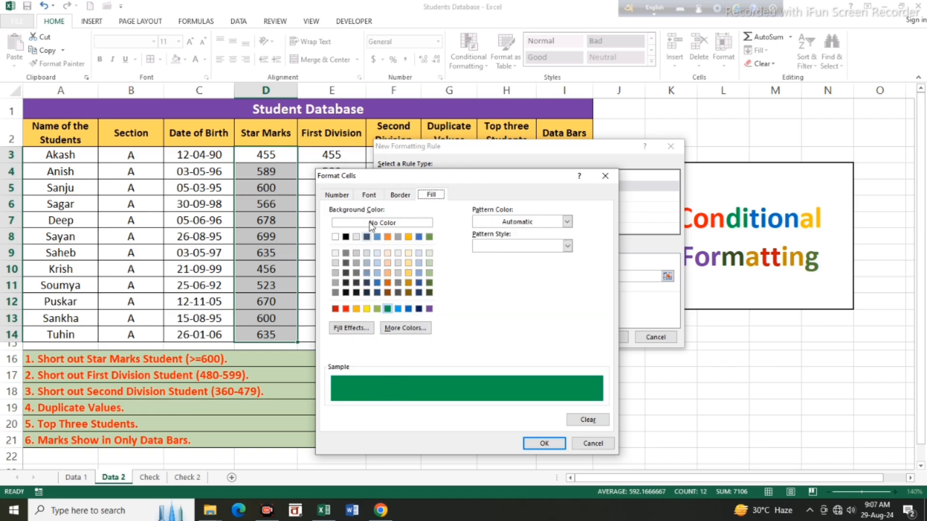
{"action": "left_click", "coordinate": [368, 195]}
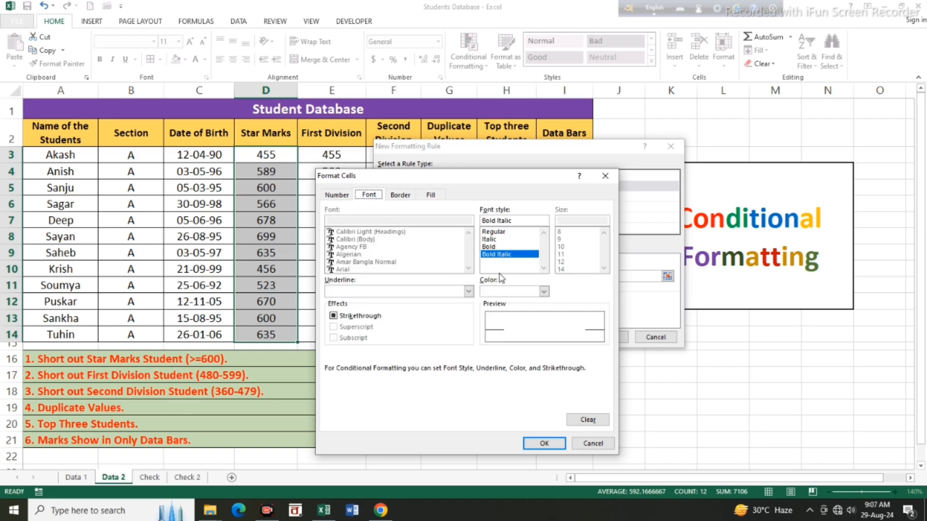
{"action": "left_click", "coordinate": [431, 195]}
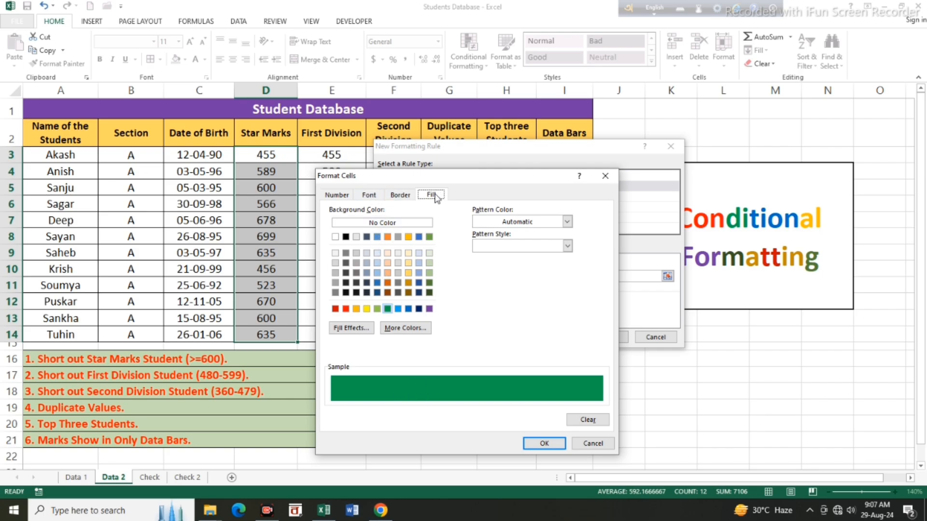
{"action": "left_click", "coordinate": [364, 199]}
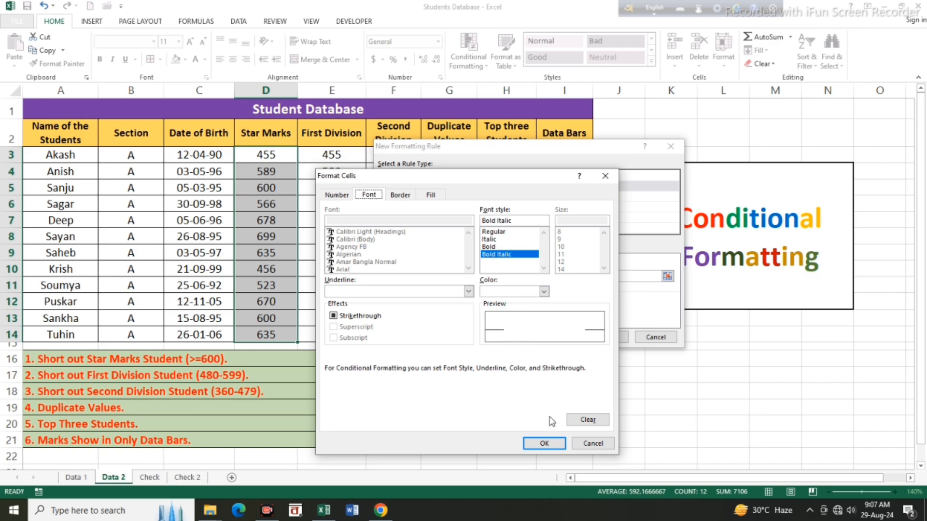
Accept the format, apply the rule to the Star Marks column, and deselect the range to view it.
{"action": "left_click", "coordinate": [545, 443]}
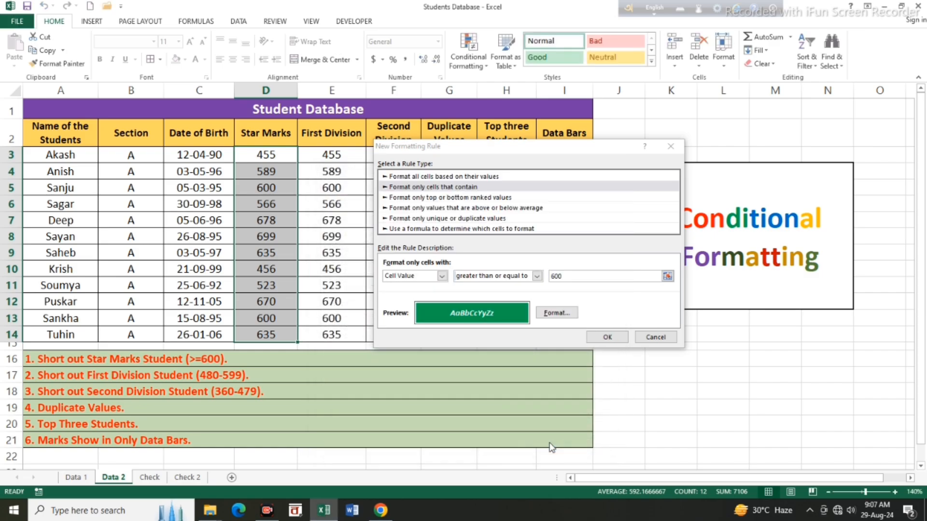
{"action": "left_click", "coordinate": [616, 338]}
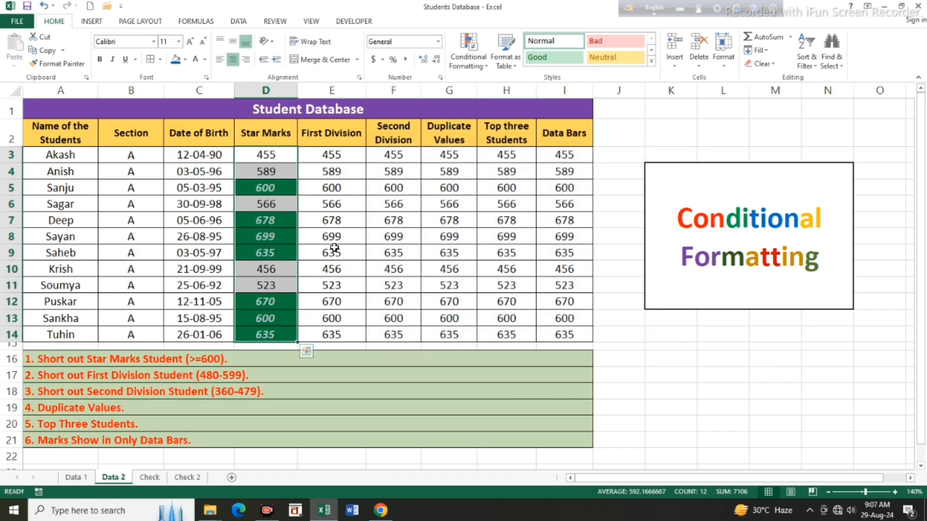
{"action": "left_click", "coordinate": [334, 248]}
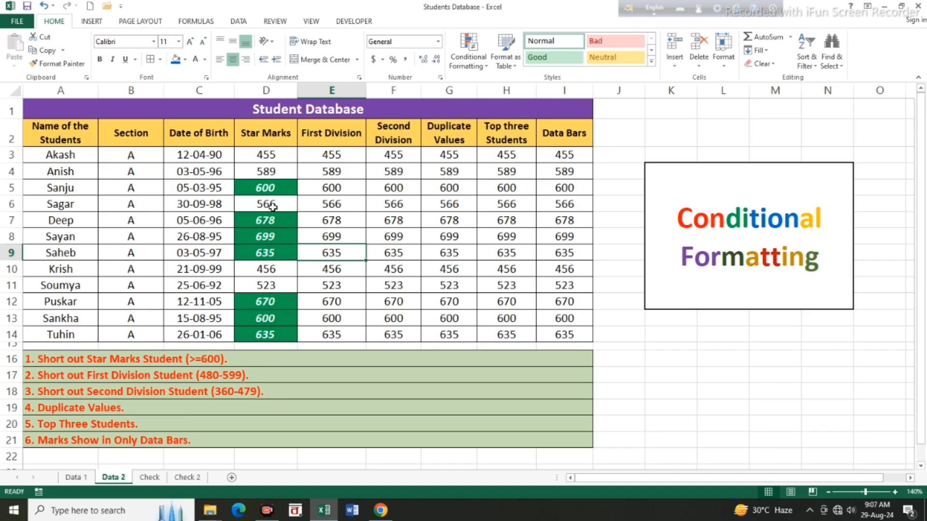
{"action": "left_click", "coordinate": [273, 155]}
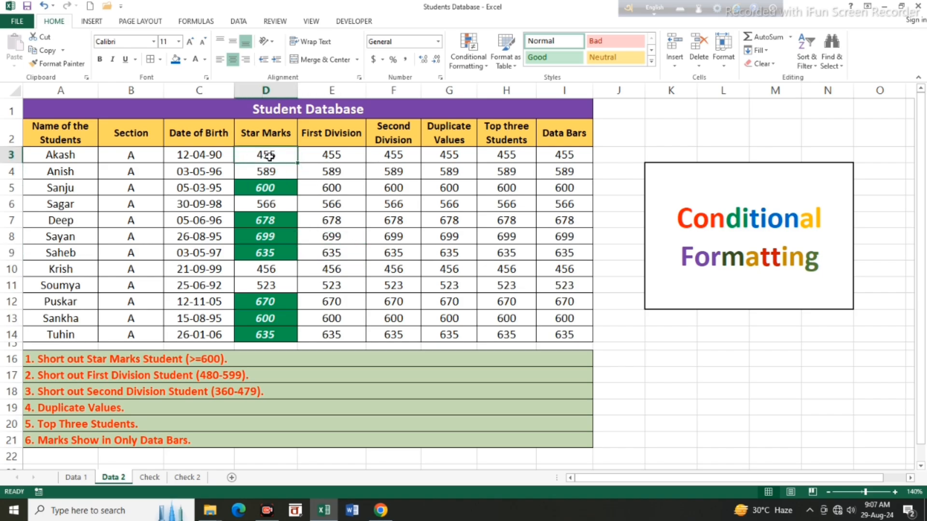
Enter 600 in the first student's Star Marks cell, D3, to test the highlight rule.
{"action": "type", "text": "6"}
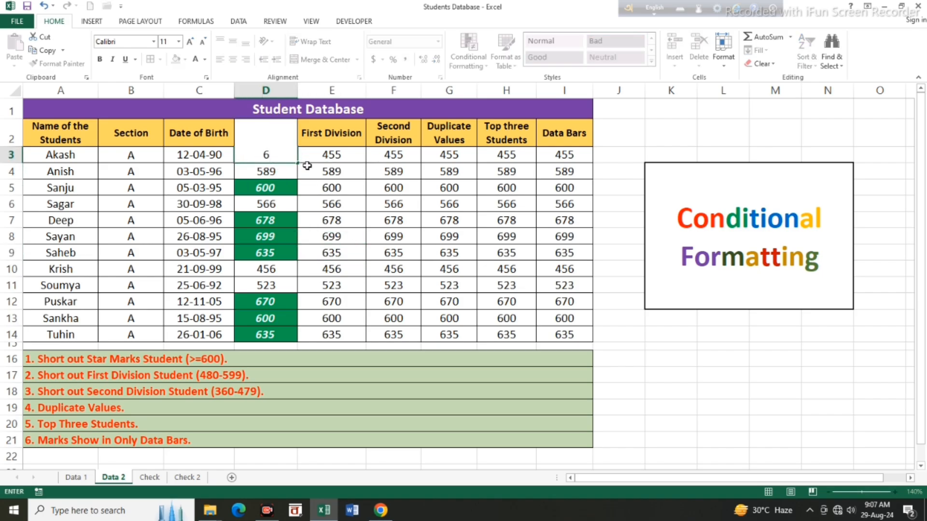
{"action": "type", "text": "00"}
{"action": "key", "text": "Return"}
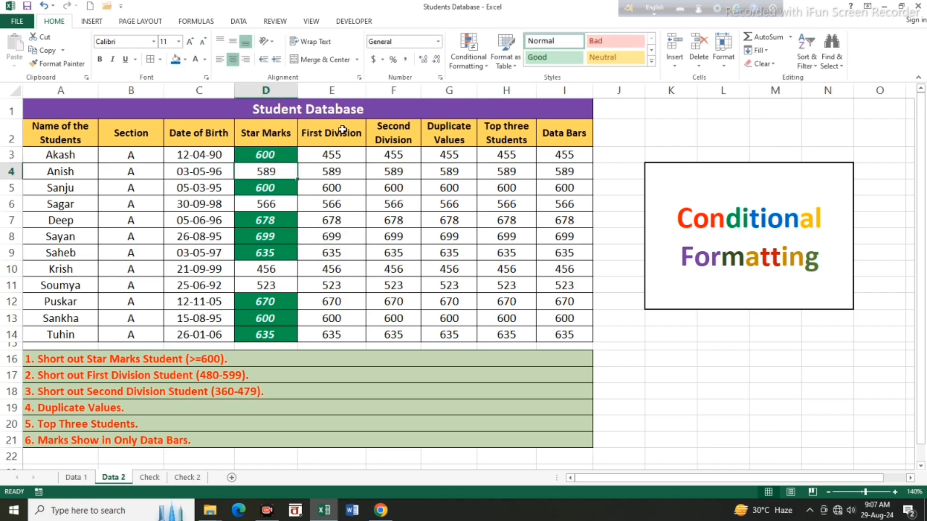
Set the Star Marks value in D3 back to 455.
{"action": "left_click", "coordinate": [264, 158]}
{"action": "type", "text": "455"}
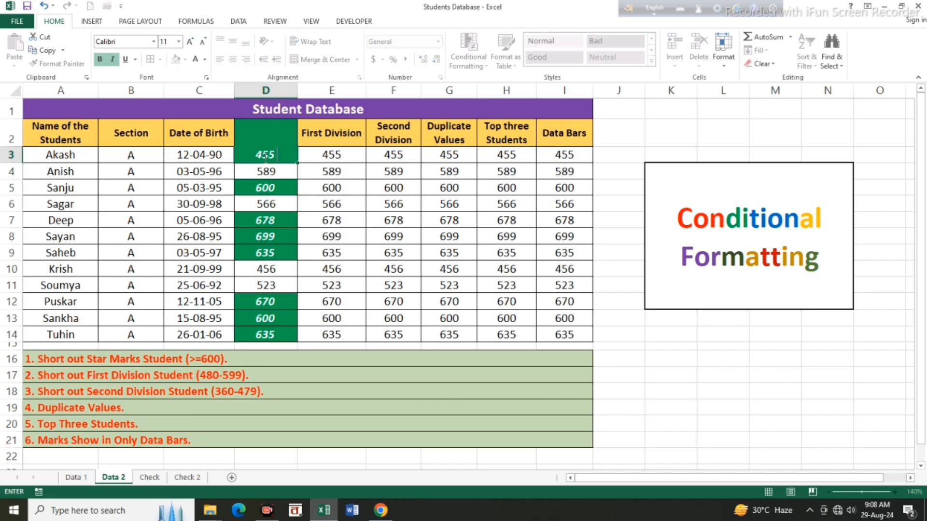
{"action": "key", "text": "Return"}
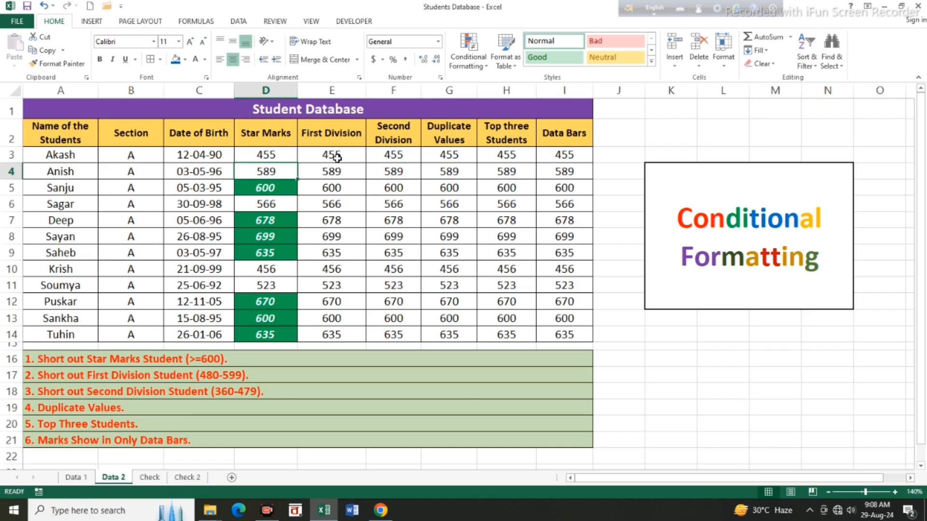
Start a Between highlight rule on the First Division marks, E3:E14, with limits 480 and 599.
{"action": "left_click_drag", "start_coordinate": [337, 157], "coordinate": [328, 333]}
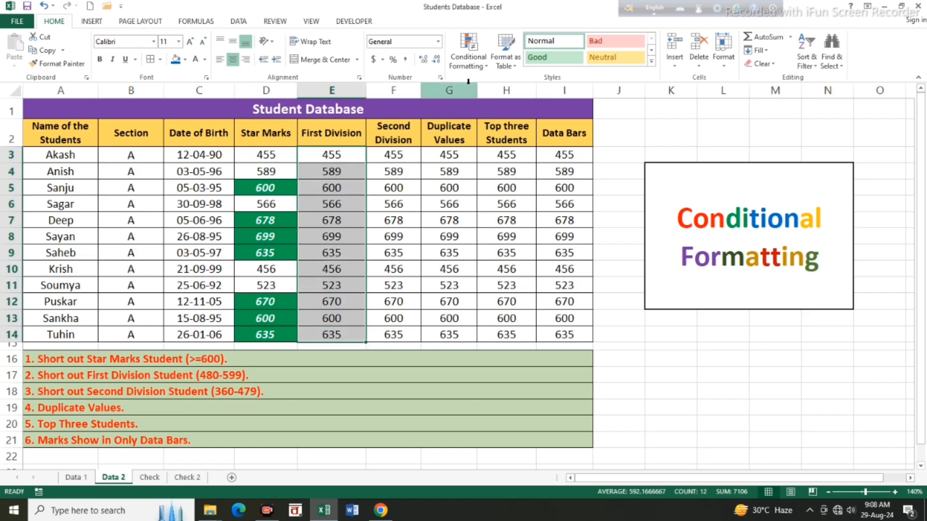
{"action": "left_click", "coordinate": [480, 68]}
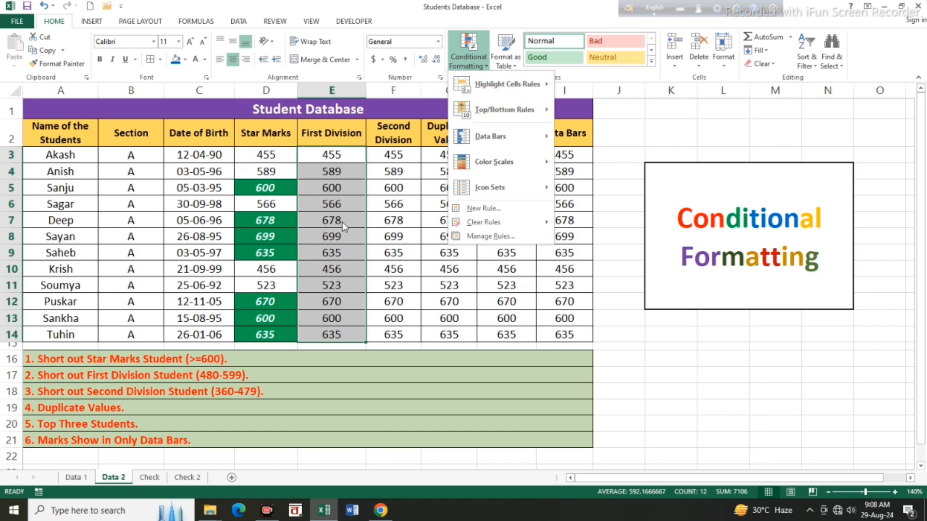
{"action": "mouse_move", "coordinate": [500, 83]}
{"action": "mouse_move", "coordinate": [507, 91]}
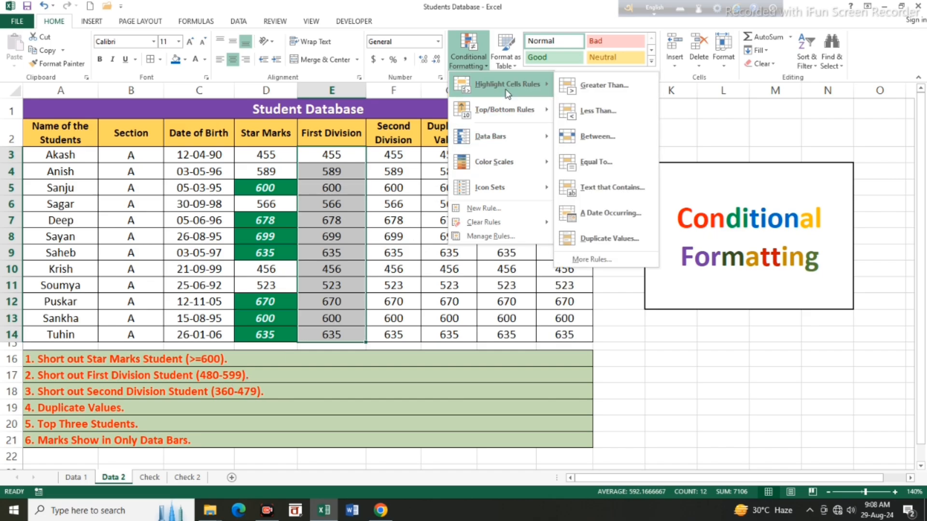
{"action": "left_click", "coordinate": [596, 137]}
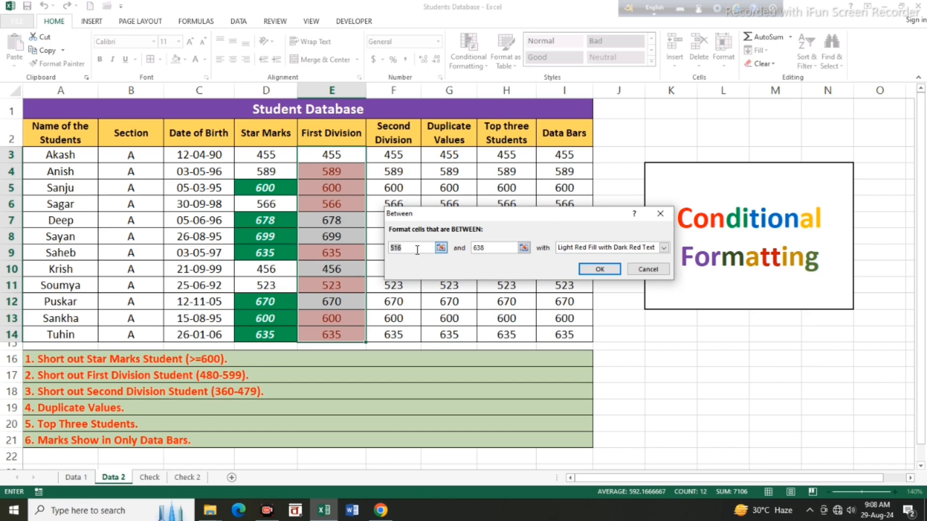
{"action": "type", "text": "480"}
{"action": "double_click", "coordinate": [474, 248]}
{"action": "type", "text": "5"}
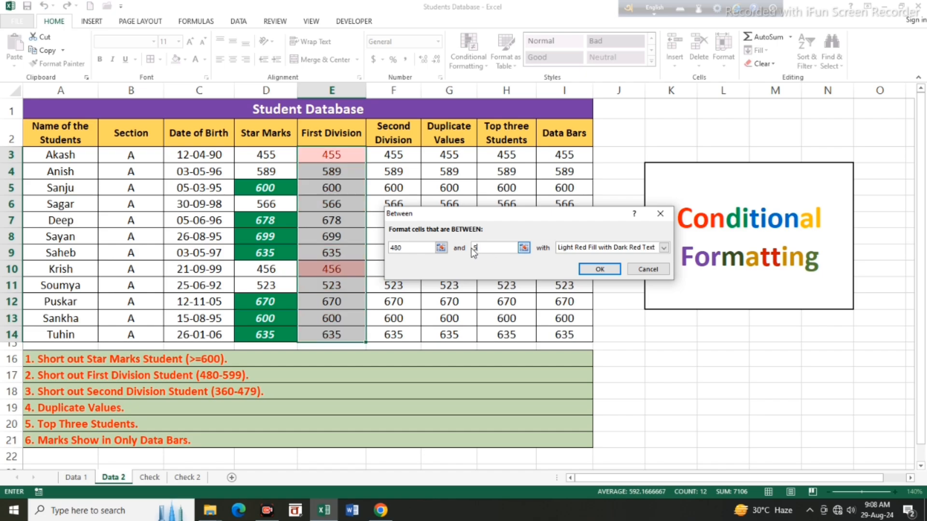
{"action": "type", "text": "99"}
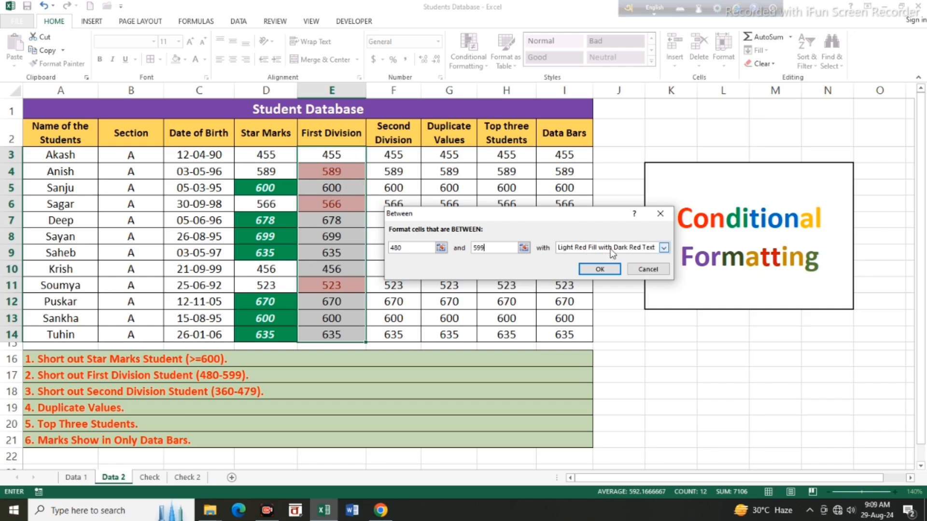
Give the First Division rule a custom format with a solid blue background fill.
{"action": "left_click", "coordinate": [664, 248]}
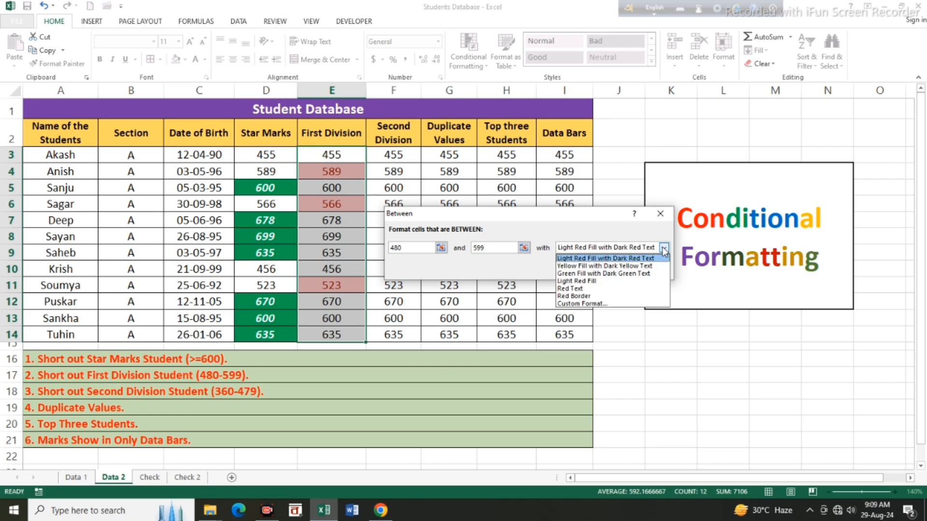
{"action": "left_click", "coordinate": [582, 304]}
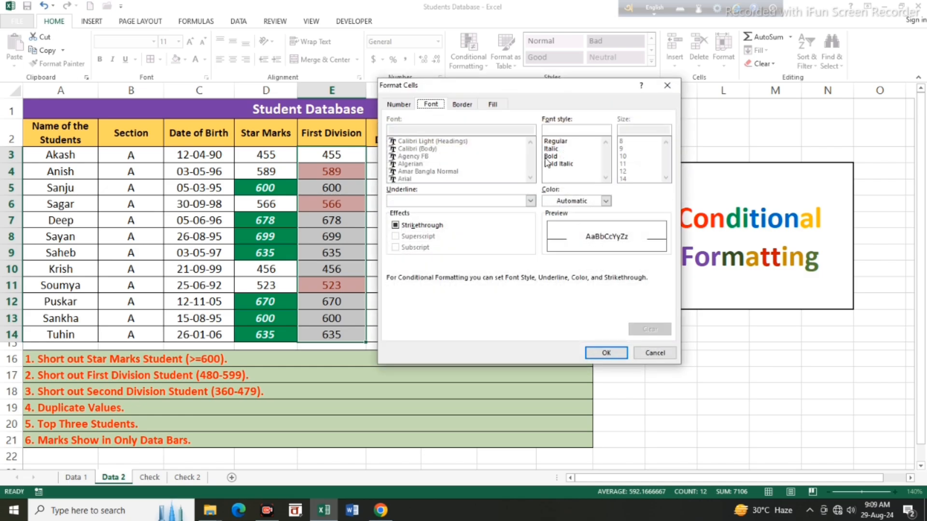
{"action": "left_click_drag", "start_coordinate": [537, 92], "coordinate": [498, 229]}
{"action": "left_click_drag", "start_coordinate": [416, 230], "coordinate": [444, 216]}
{"action": "left_click", "coordinate": [486, 225]}
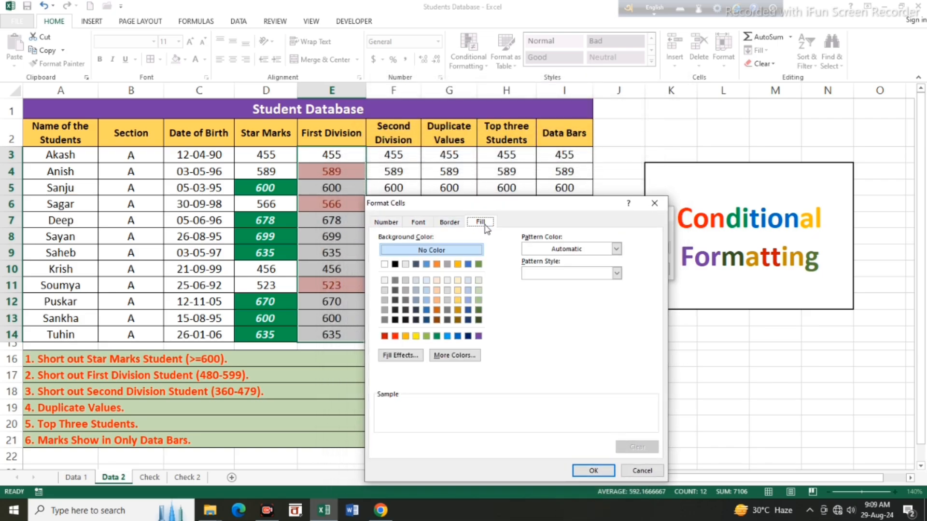
{"action": "left_click", "coordinate": [457, 336]}
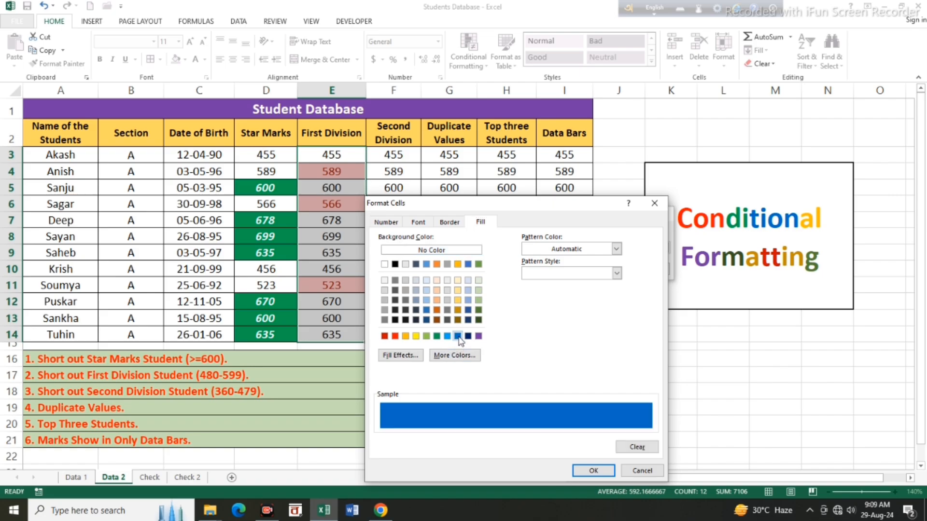
Set the First Division rule's font style to Bold Italic and its font color to white.
{"action": "left_click", "coordinate": [418, 222]}
{"action": "left_click", "coordinate": [552, 285]}
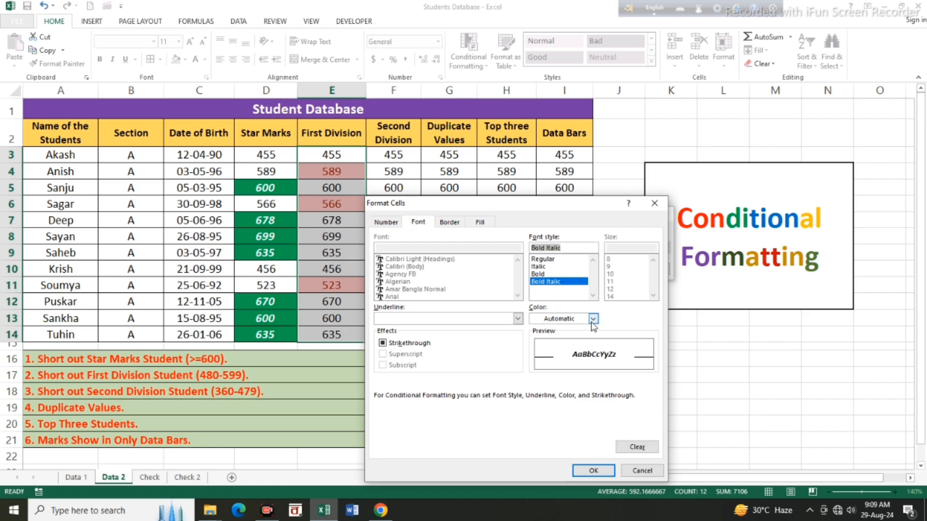
{"action": "left_click", "coordinate": [592, 319]}
{"action": "left_click", "coordinate": [537, 363]}
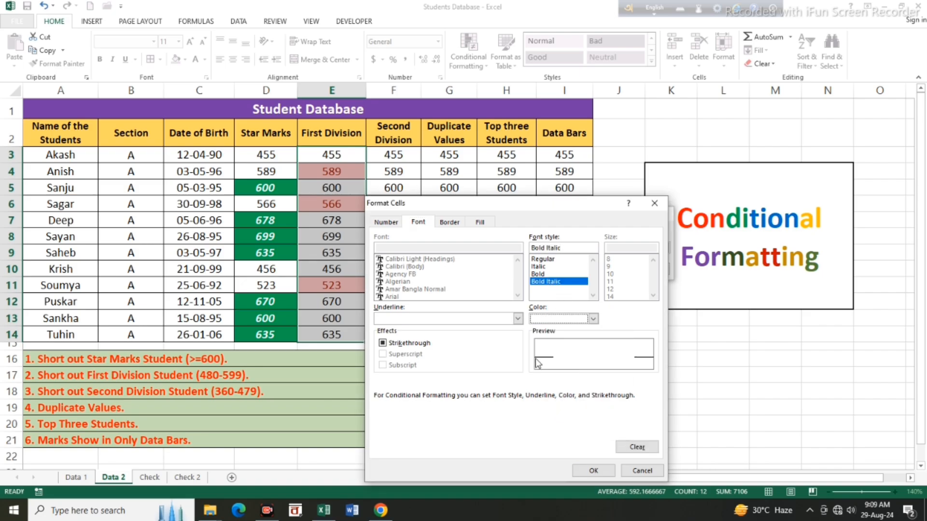
Accept the custom format, apply the Between rule to the First Division column, and deselect the range.
{"action": "left_click", "coordinate": [599, 469]}
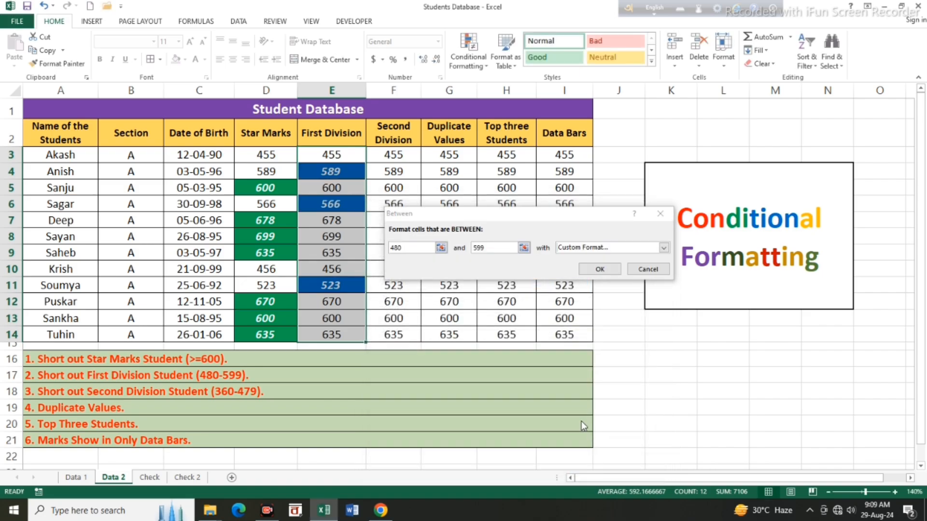
{"action": "left_click", "coordinate": [600, 269]}
{"action": "left_click", "coordinate": [350, 203]}
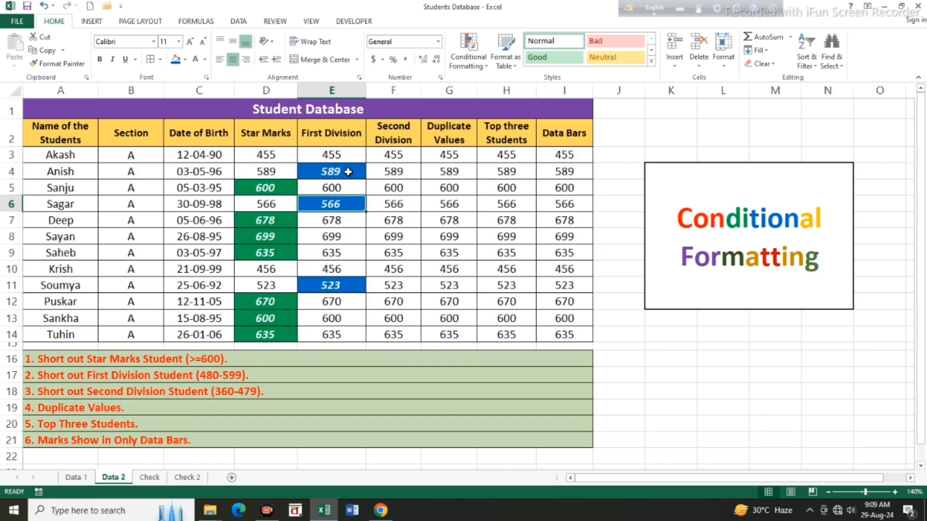
Enter 495 in the First Division cell E9 to test the Between rule.
{"action": "left_click", "coordinate": [338, 251]}
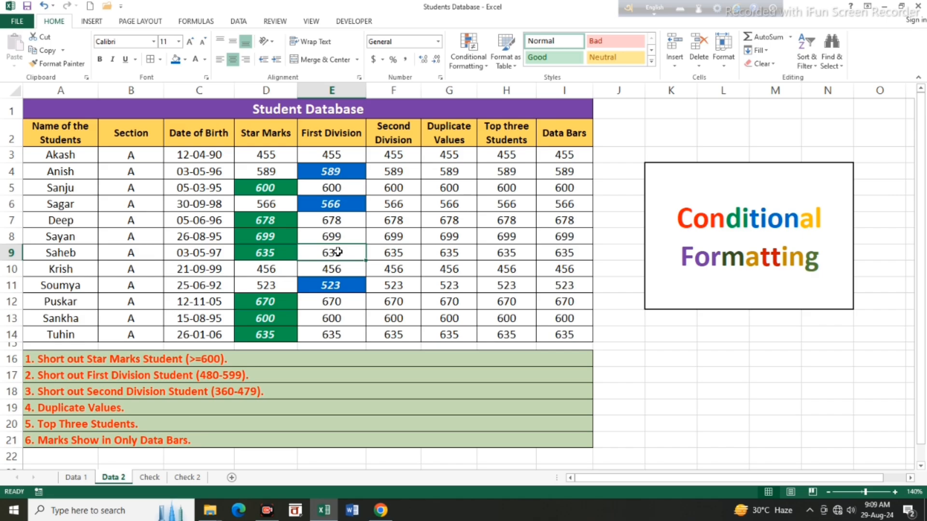
{"action": "type", "text": "495"}
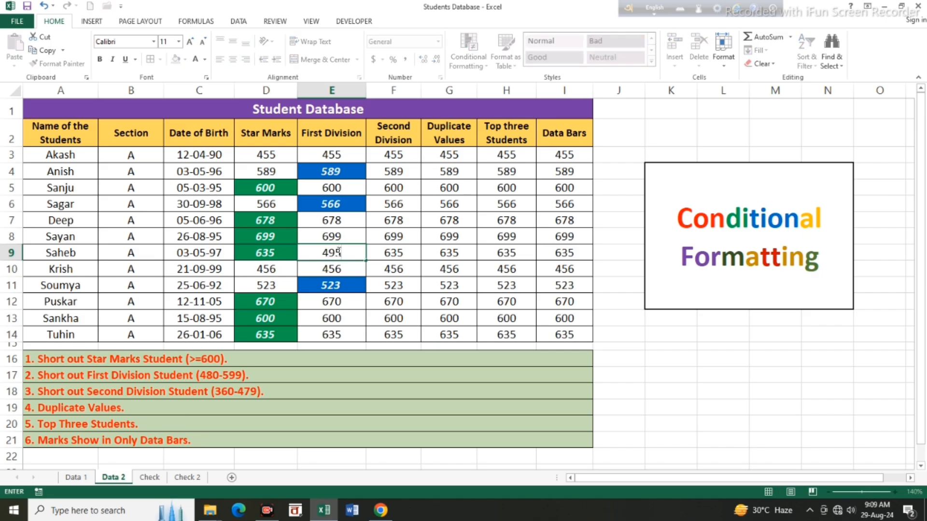
{"action": "key", "text": "Return"}
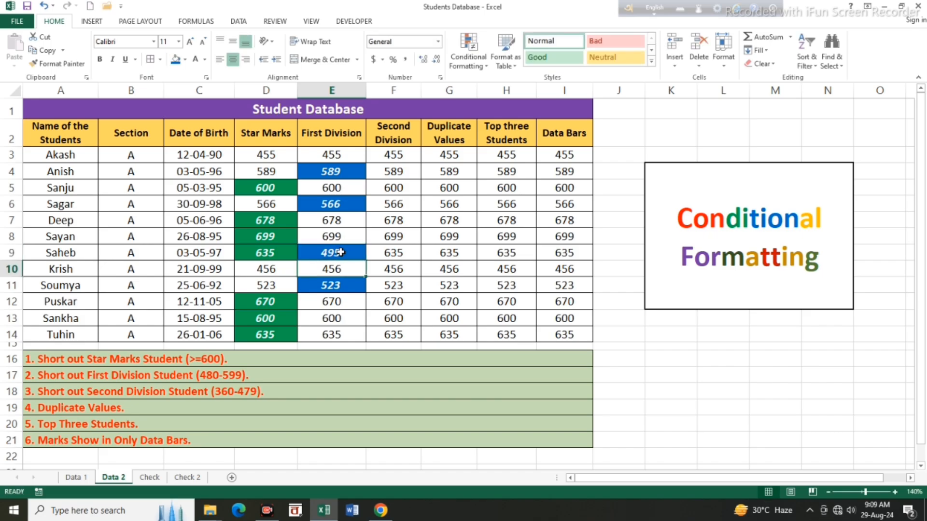
Enter 635 in the First Division cell E10, and set E9 back to 635.
{"action": "type", "text": "635"}
{"action": "key", "text": "Return"}
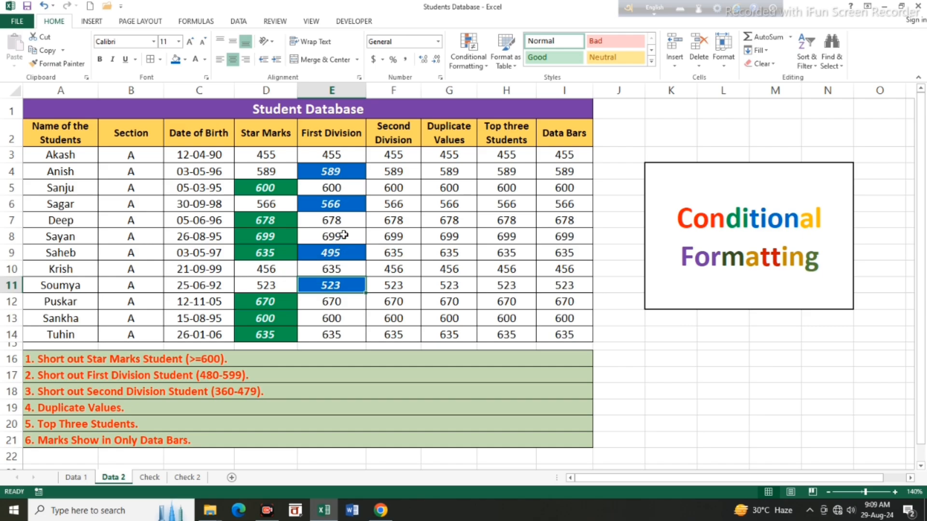
{"action": "left_click", "coordinate": [337, 253]}
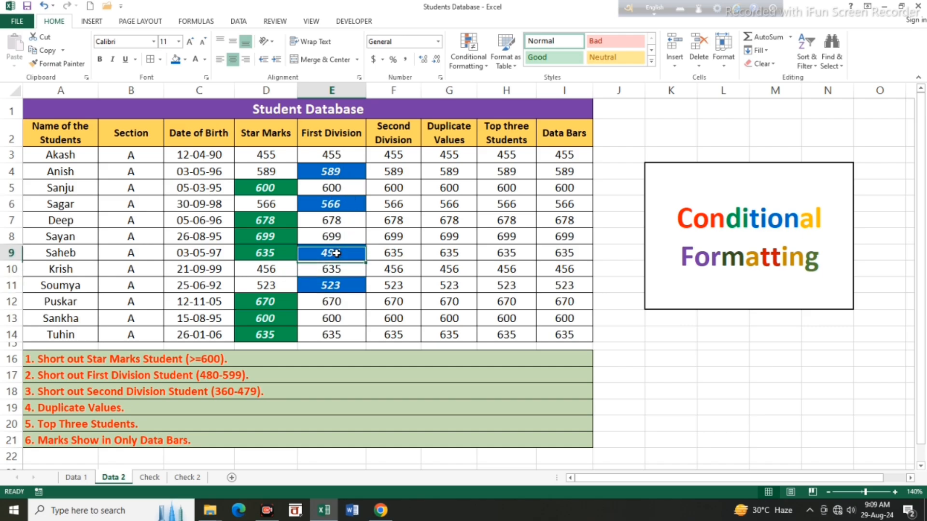
{"action": "type", "text": "635"}
{"action": "key", "text": "Return"}
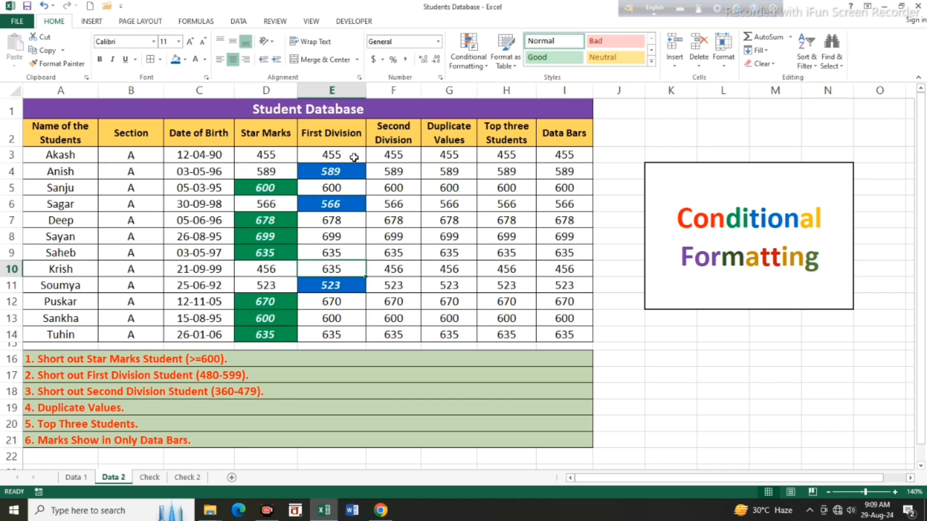
Start a Between highlight rule on the Second Division marks, F3:F14, with limits 360 and 478.
{"action": "left_click_drag", "start_coordinate": [403, 156], "coordinate": [404, 333]}
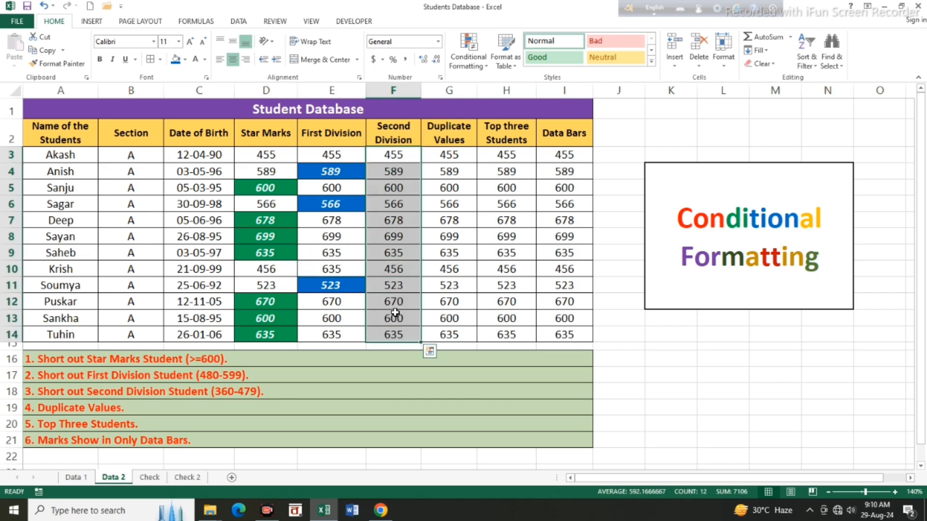
{"action": "left_click", "coordinate": [474, 68]}
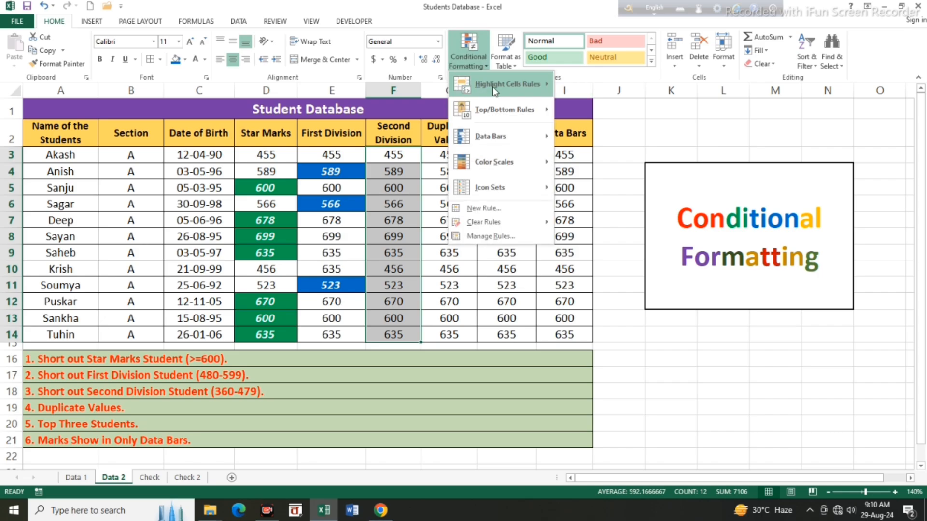
{"action": "mouse_move", "coordinate": [496, 91]}
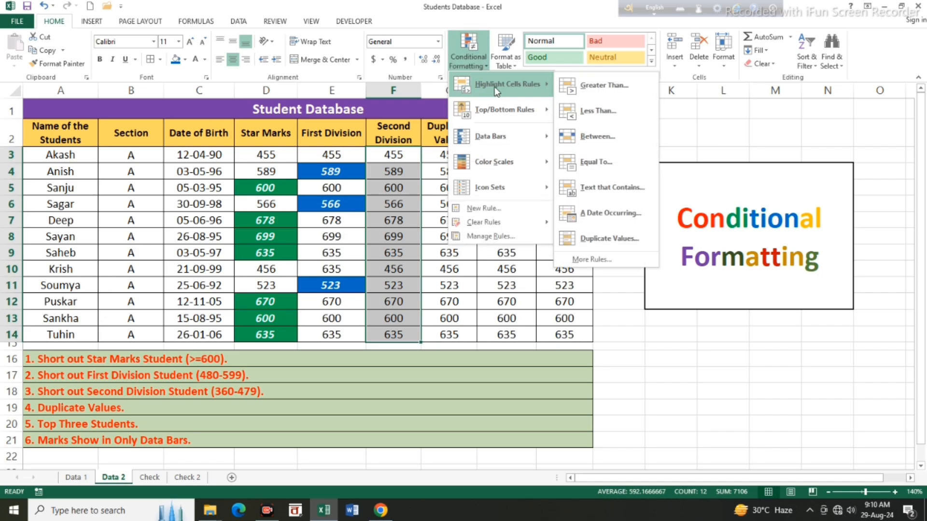
{"action": "left_click", "coordinate": [585, 135]}
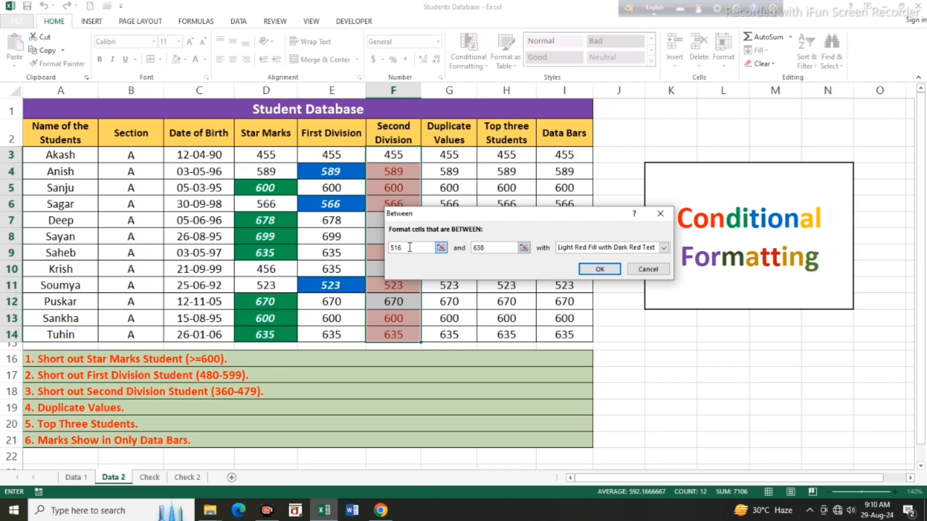
{"action": "left_click_drag", "start_coordinate": [409, 247], "coordinate": [364, 247]}
{"action": "type", "text": "360"}
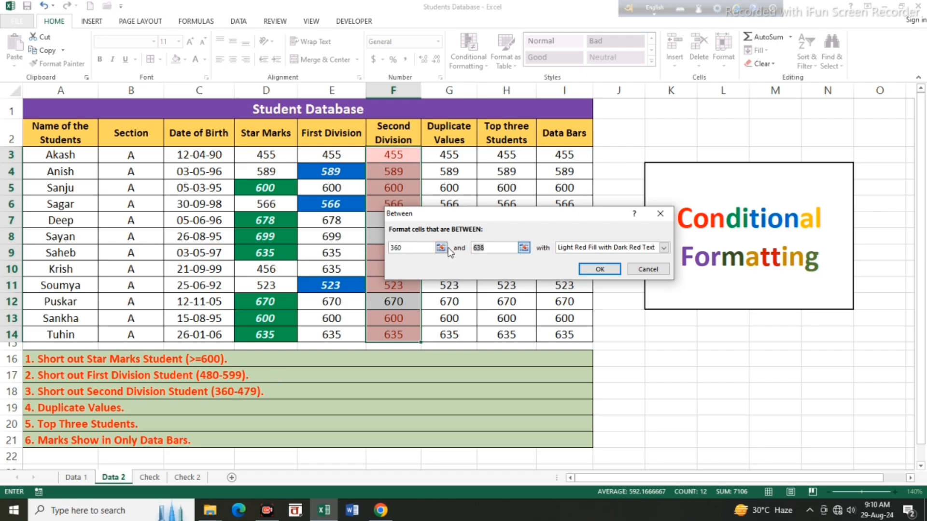
{"action": "type", "text": "4"}
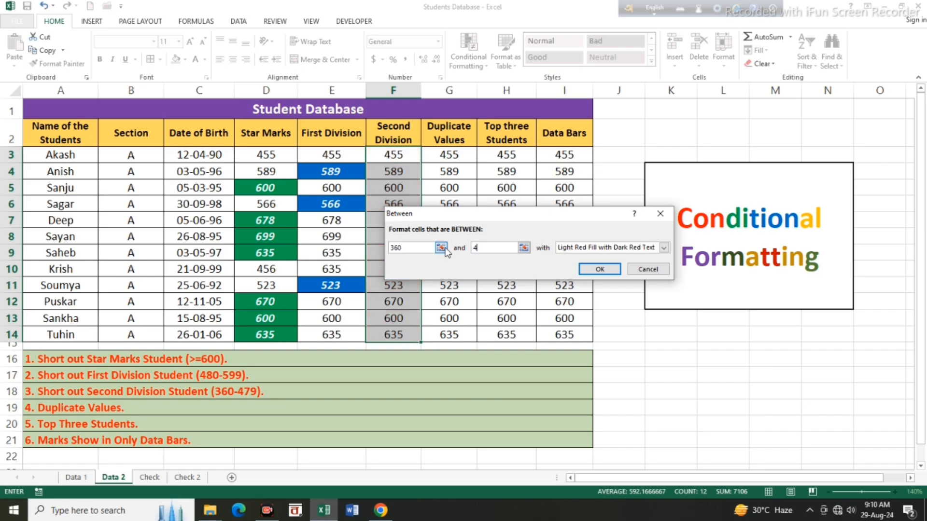
{"action": "type", "text": "78"}
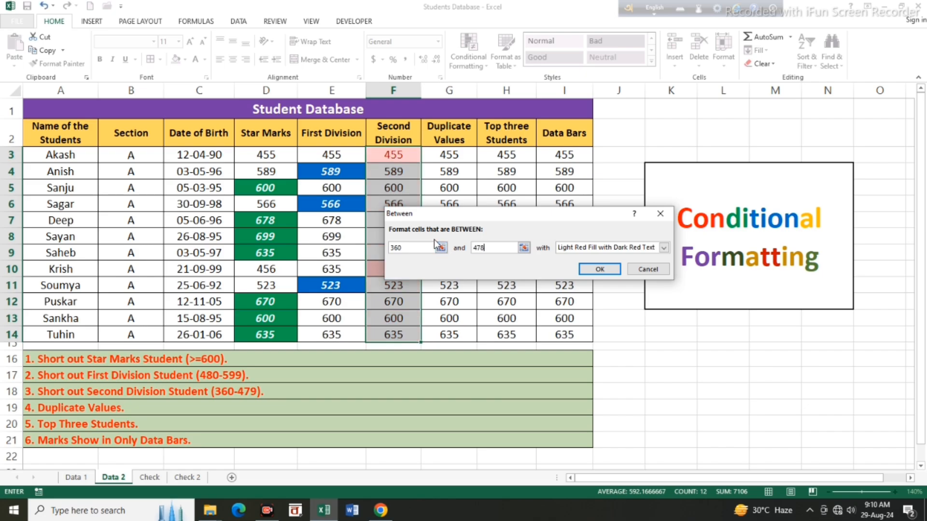
Give the Second Division rule a custom format with yellow fill and black bold italic text, and apply the rule.
{"action": "left_click", "coordinate": [663, 248]}
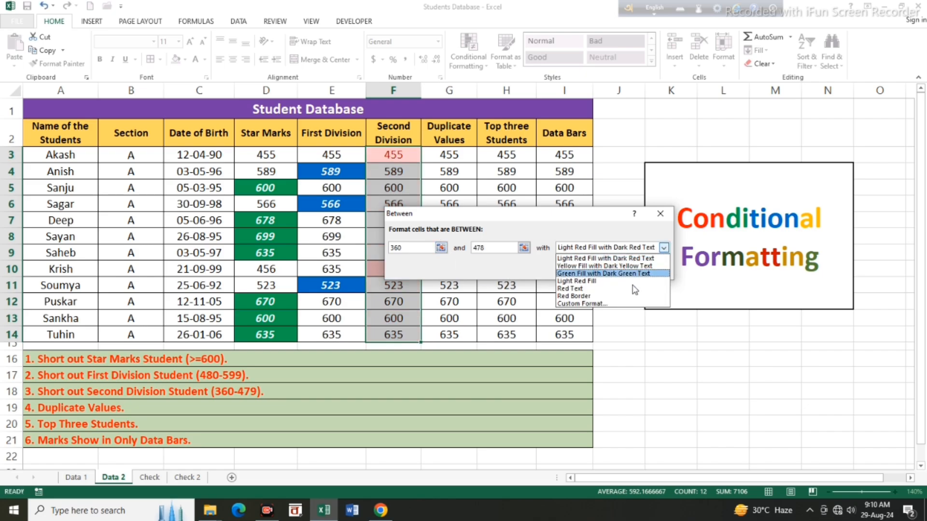
{"action": "left_click", "coordinate": [579, 304]}
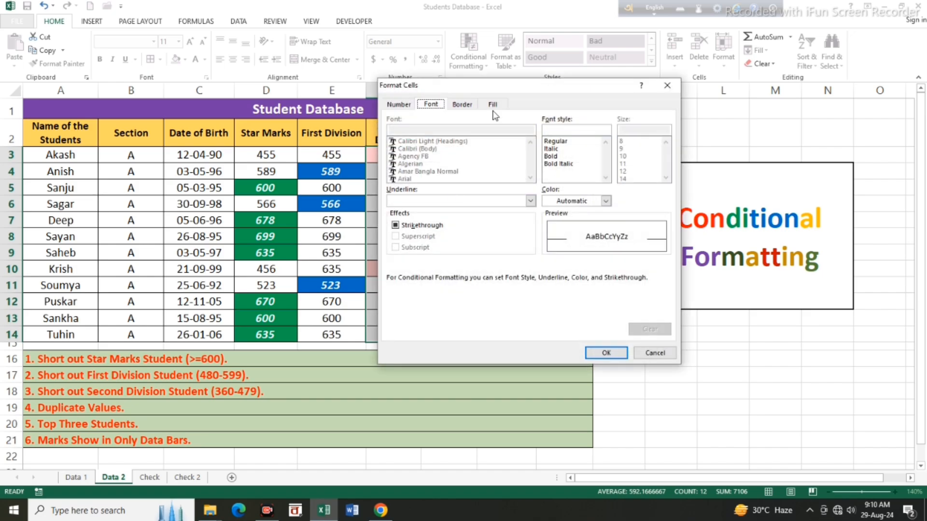
{"action": "left_click", "coordinate": [495, 108]}
{"action": "left_click", "coordinate": [429, 218]}
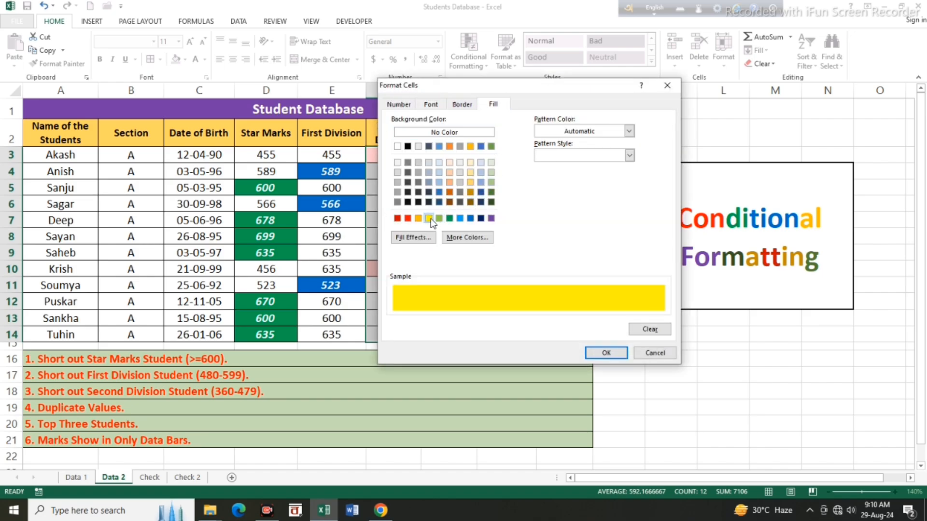
{"action": "left_click", "coordinate": [431, 104]}
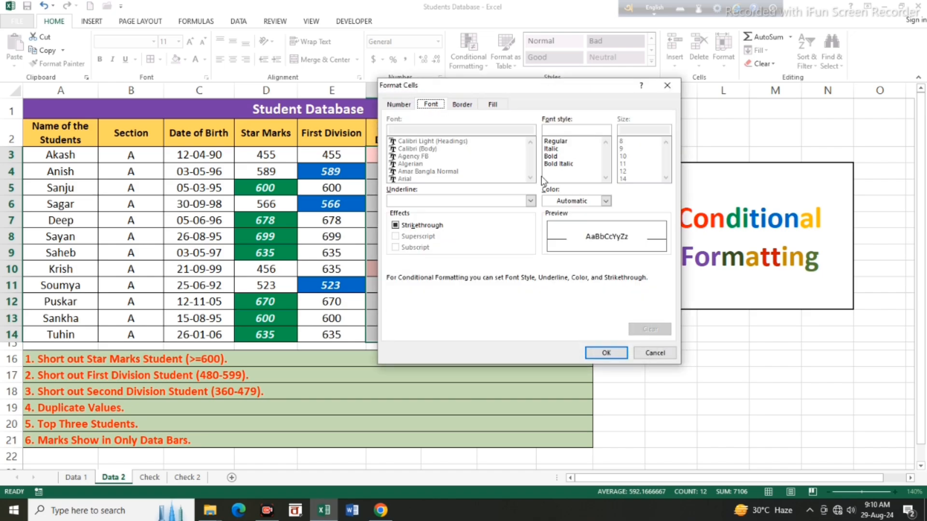
{"action": "left_click", "coordinate": [558, 164]}
{"action": "left_click", "coordinate": [606, 201]}
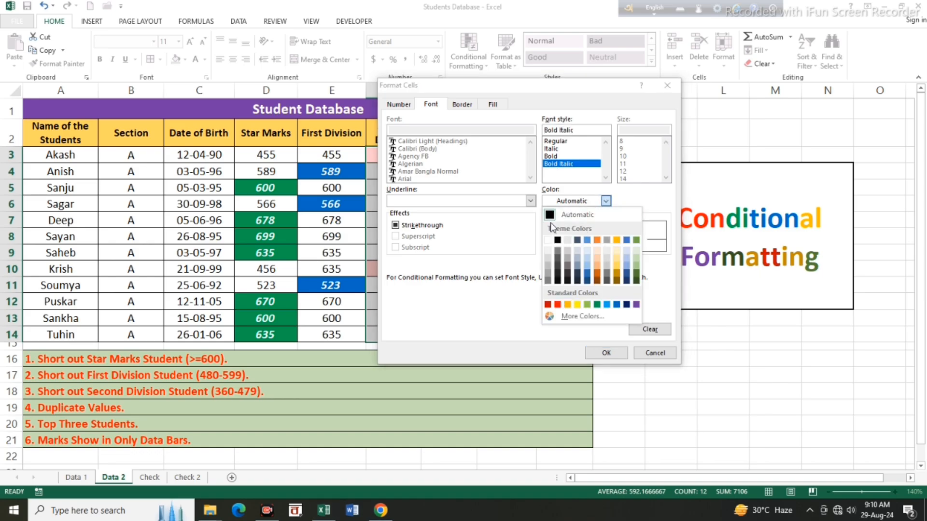
{"action": "left_click", "coordinate": [558, 240]}
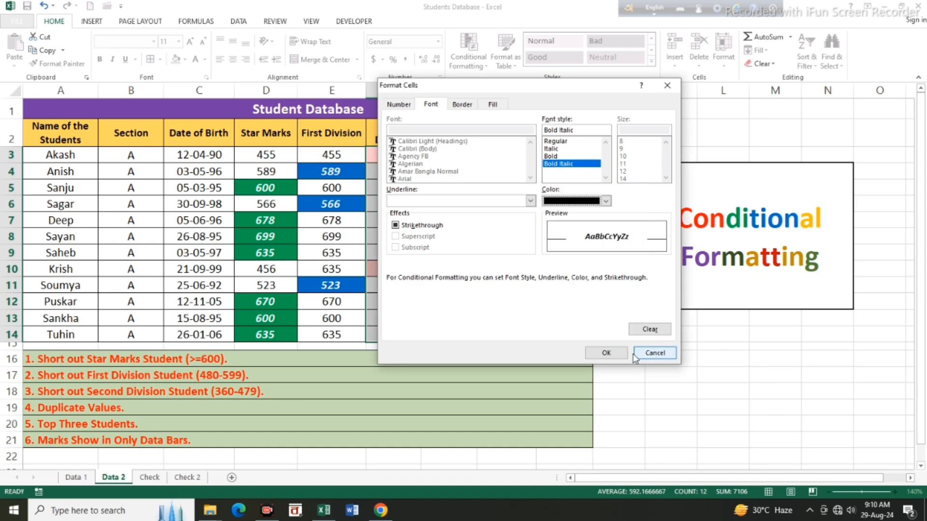
{"action": "left_click", "coordinate": [606, 353]}
{"action": "left_click", "coordinate": [609, 266]}
{"action": "left_click", "coordinate": [448, 236]}
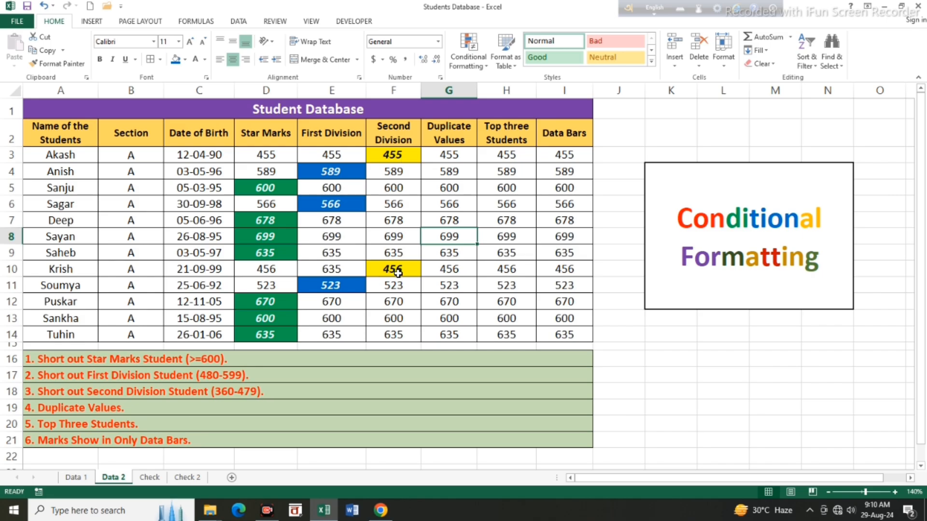
Enter 390 in the Second Division cell F13 to test the rule, and set the cell back to 600.
{"action": "left_click", "coordinate": [391, 319]}
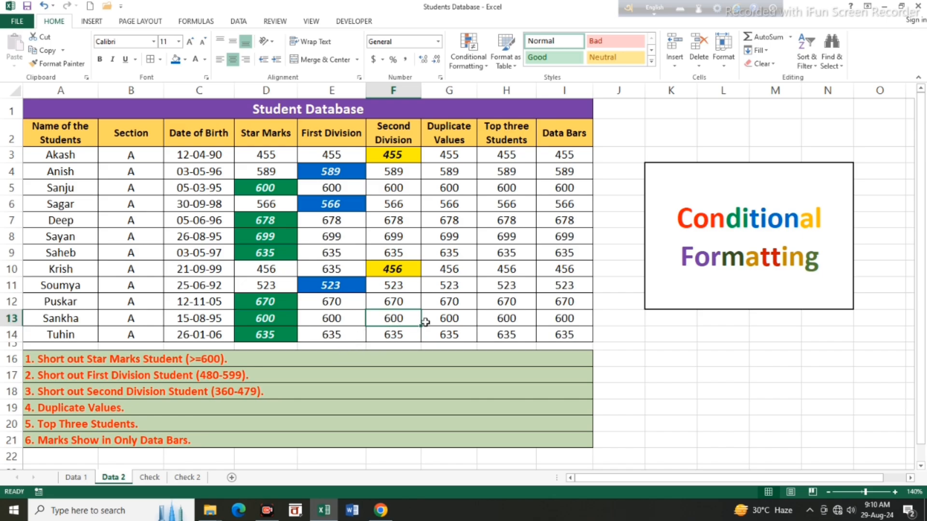
{"action": "type", "text": "39"}
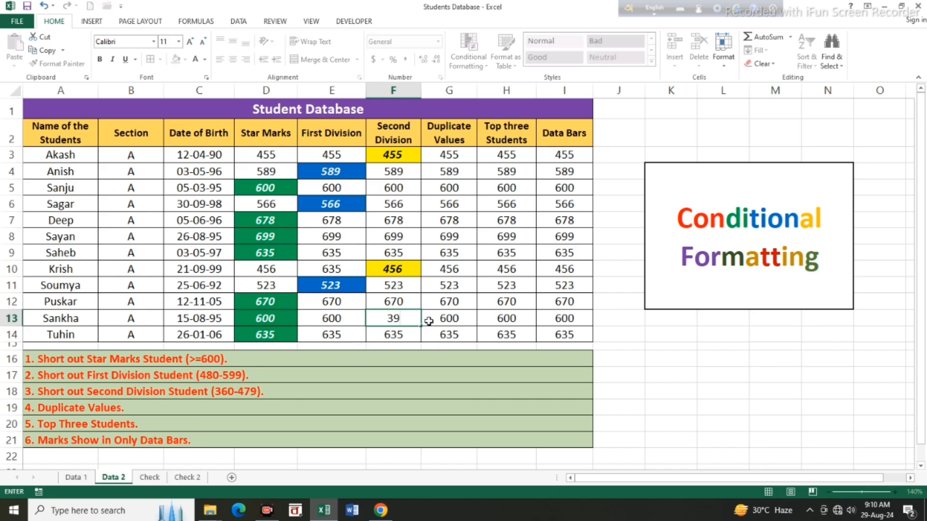
{"action": "type", "text": "0"}
{"action": "key", "text": "Return"}
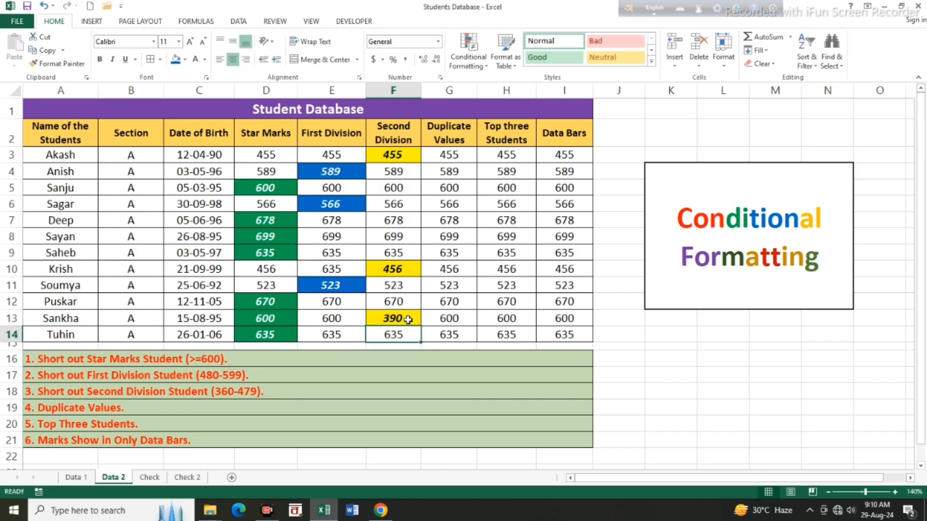
{"action": "left_click", "coordinate": [407, 320]}
{"action": "type", "text": "600"}
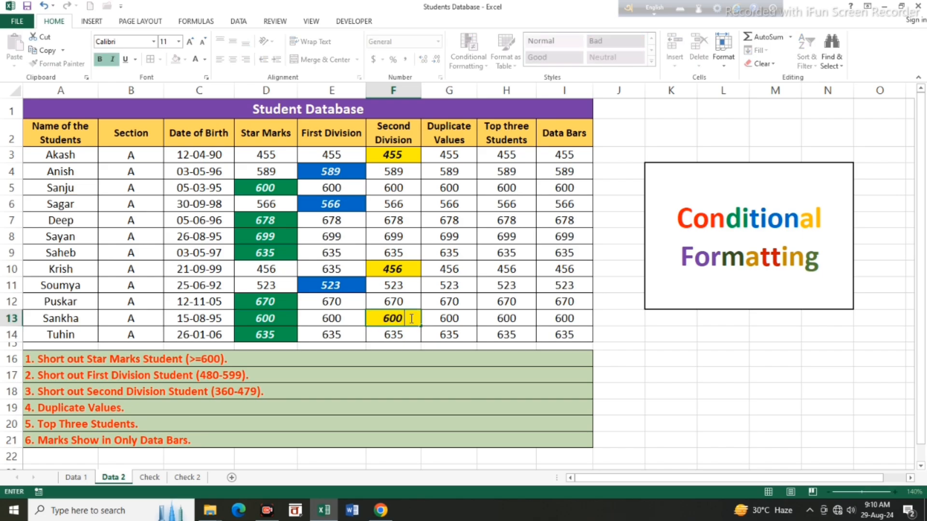
{"action": "key", "text": "Return"}
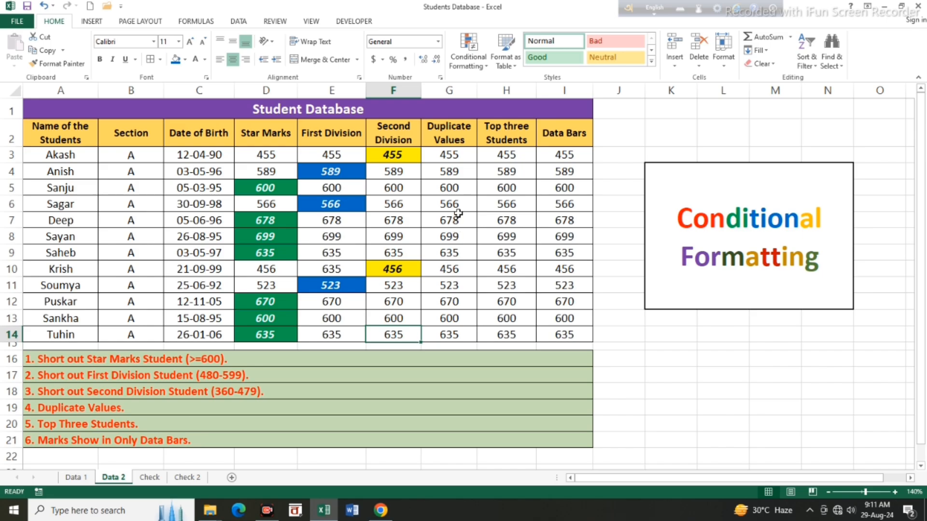
Start a Duplicate Values highlight rule on the marks in G3:G14, keeping the Duplicate option.
{"action": "left_click_drag", "start_coordinate": [453, 156], "coordinate": [458, 335]}
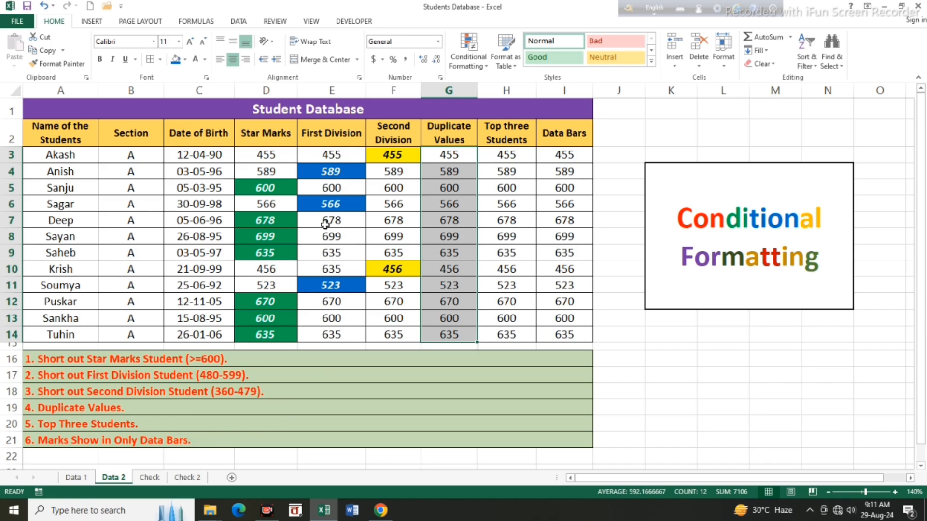
{"action": "left_click", "coordinate": [480, 62]}
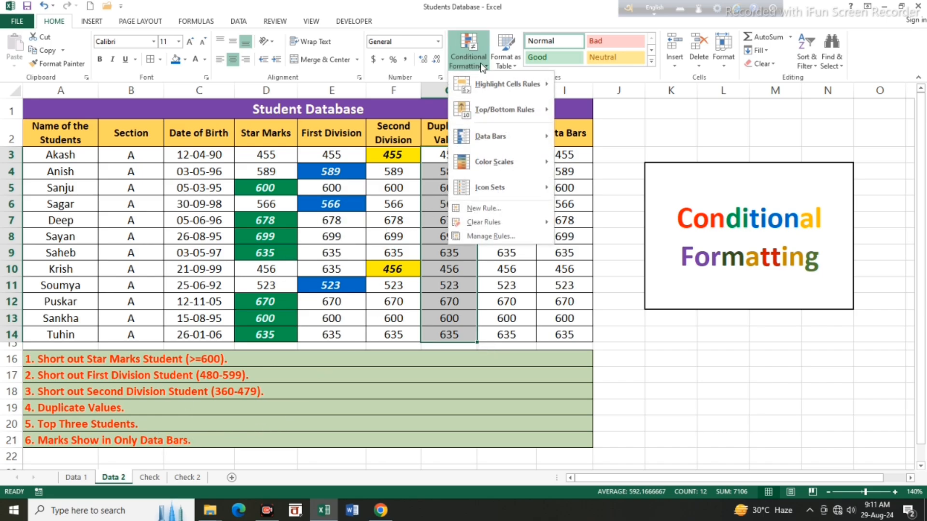
{"action": "mouse_move", "coordinate": [513, 83]}
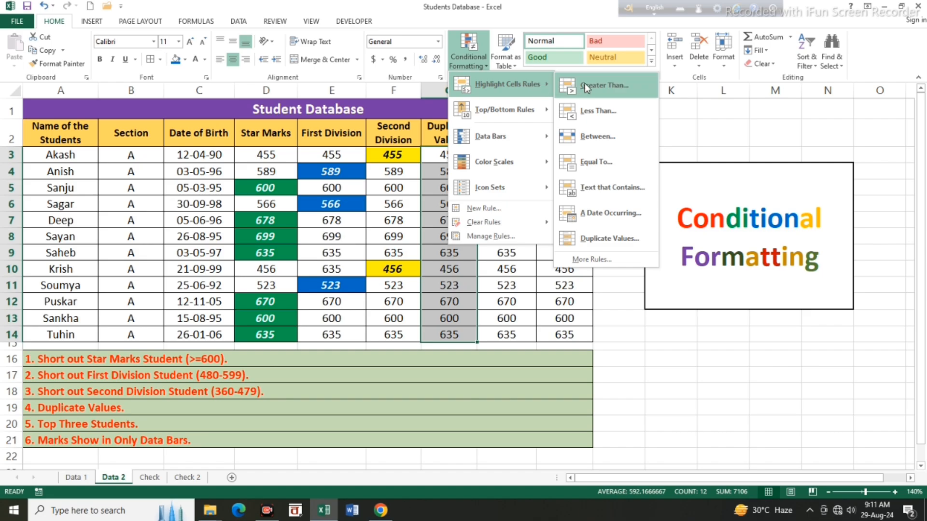
{"action": "left_click", "coordinate": [593, 238]}
{"action": "left_click_drag", "start_coordinate": [508, 203], "coordinate": [607, 230]}
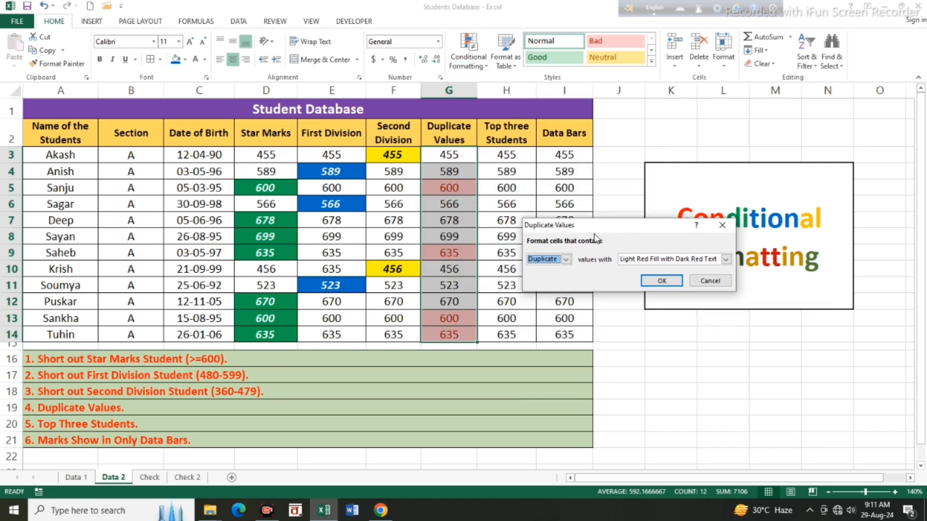
{"action": "left_click", "coordinate": [566, 260]}
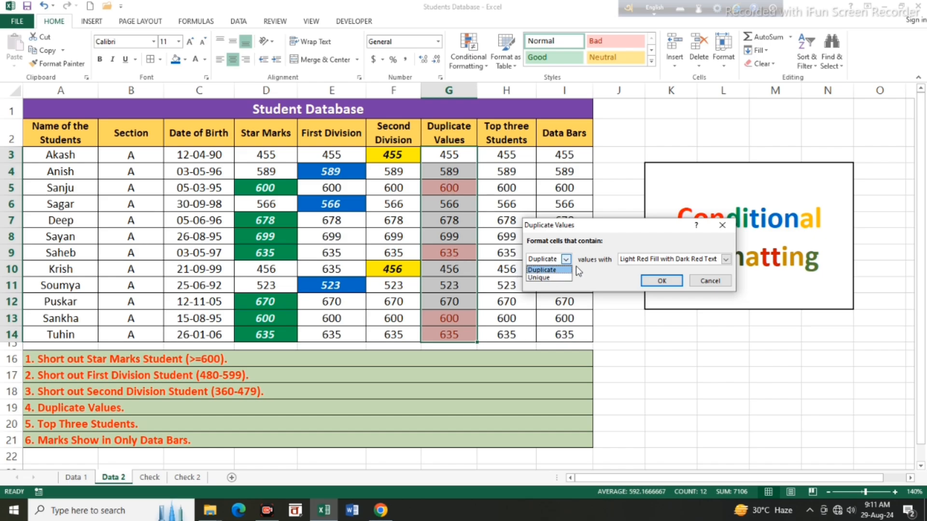
{"action": "key", "text": "Return"}
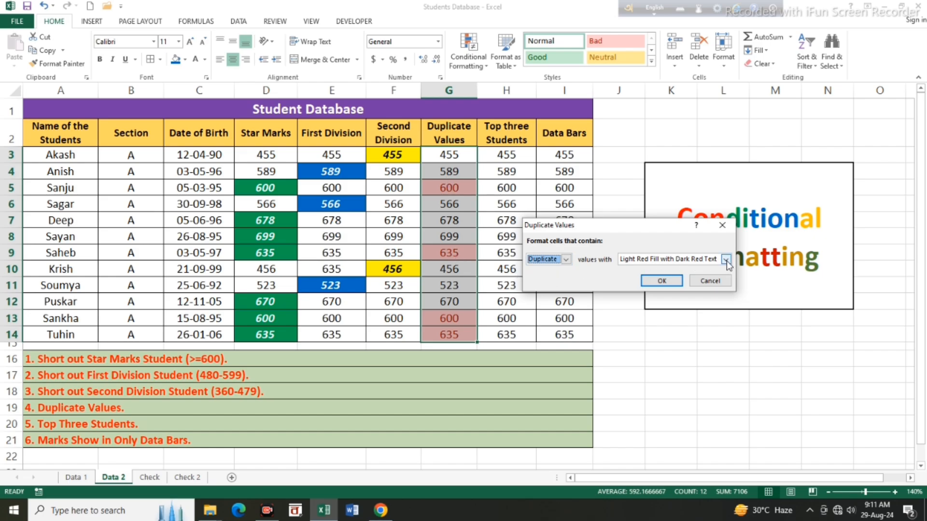
Give the duplicates rule a custom format with red fill and white bold italic text, and apply the rule.
{"action": "left_click", "coordinate": [726, 261]}
{"action": "left_click", "coordinate": [655, 315]}
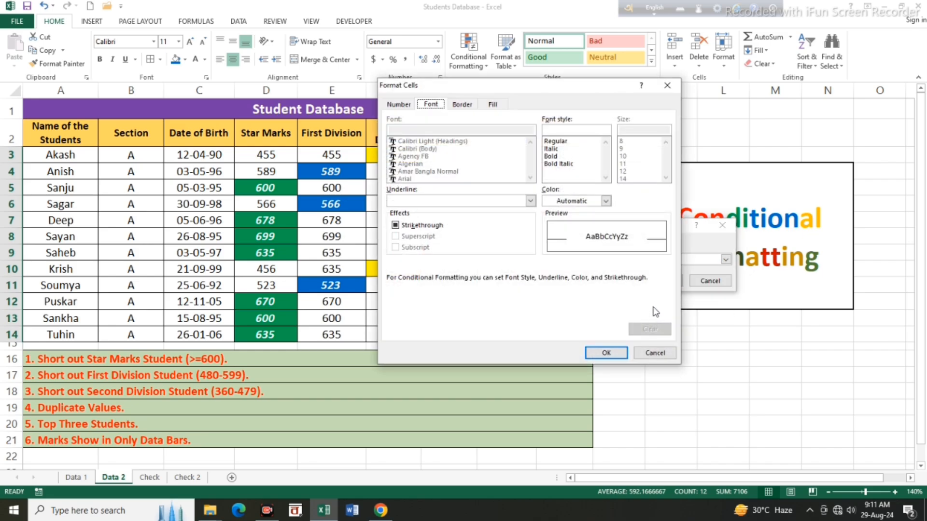
{"action": "left_click", "coordinate": [493, 104]}
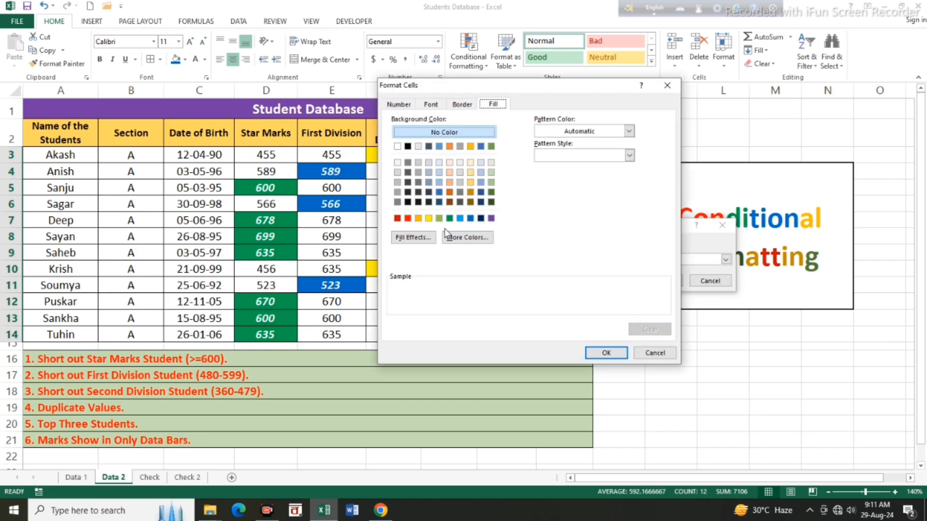
{"action": "left_click", "coordinate": [397, 218]}
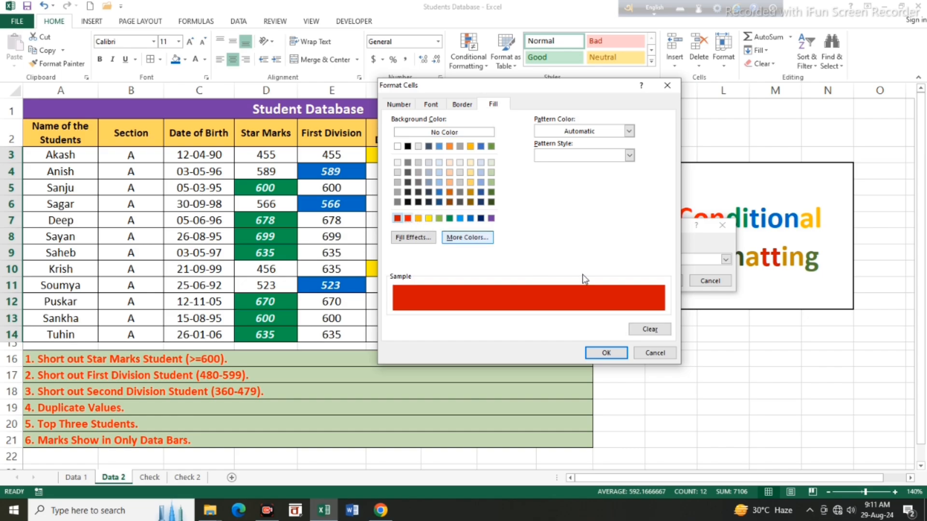
{"action": "left_click", "coordinate": [444, 105]}
{"action": "left_click", "coordinate": [568, 164]}
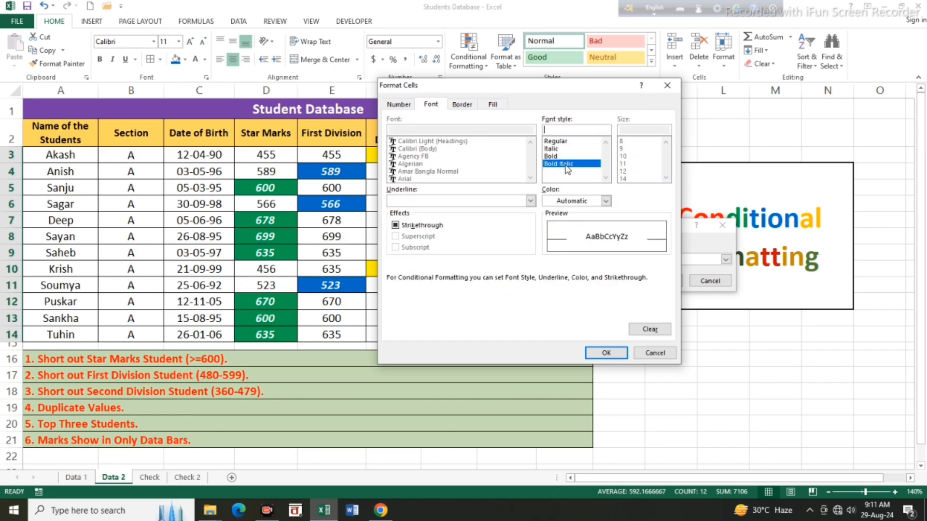
{"action": "left_click", "coordinate": [606, 201]}
{"action": "left_click", "coordinate": [546, 236]}
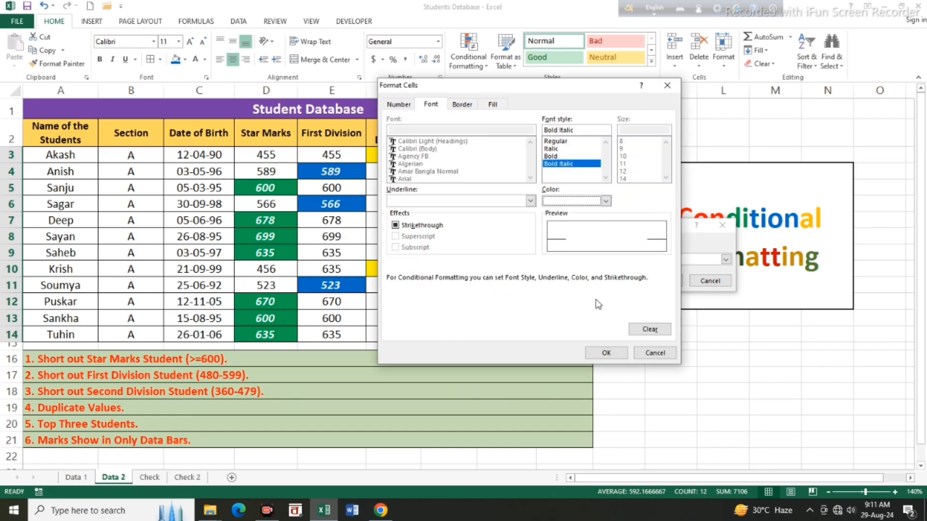
{"action": "left_click", "coordinate": [606, 353]}
{"action": "left_click", "coordinate": [662, 281]}
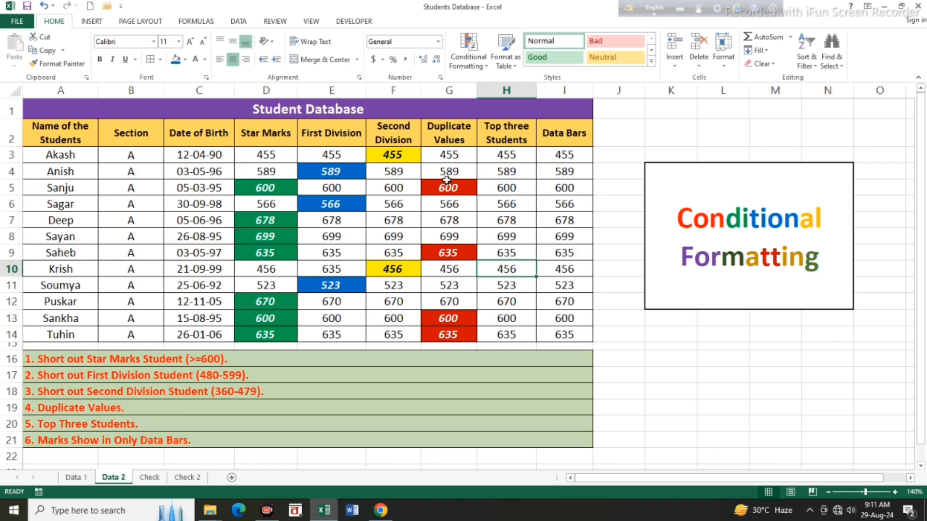
Test the duplicates rule by entering 635 in cell G3 and 600 in cell G8.
{"action": "left_click", "coordinate": [451, 155]}
{"action": "type", "text": "635"}
{"action": "key", "text": "Return"}
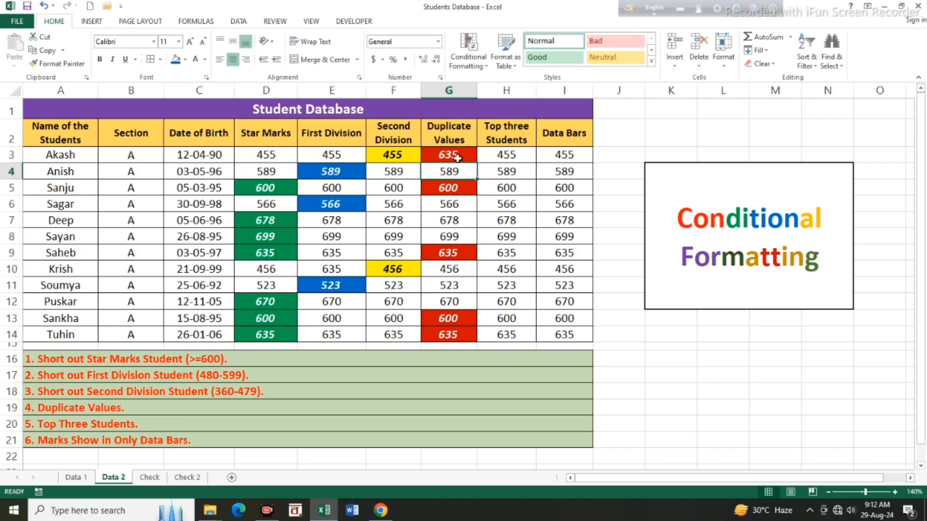
{"action": "left_click", "coordinate": [445, 232]}
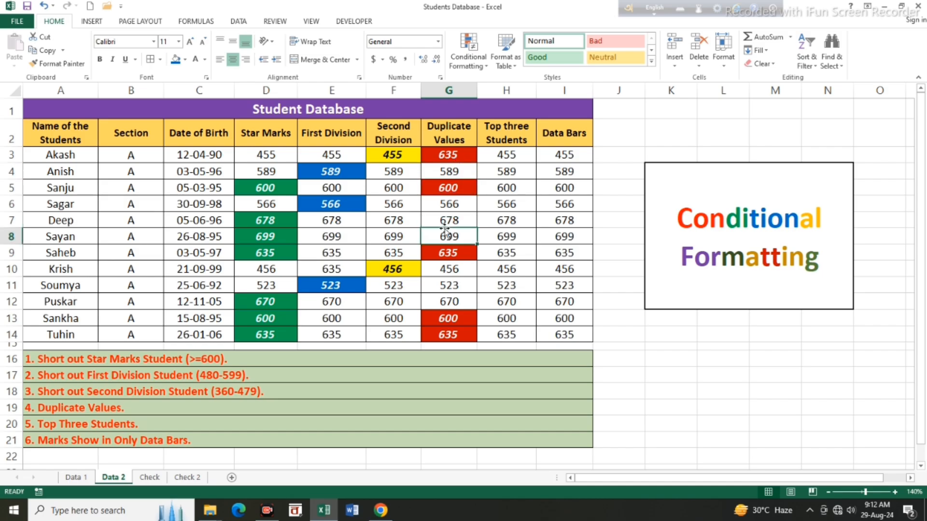
{"action": "type", "text": "600"}
{"action": "key", "text": "Return"}
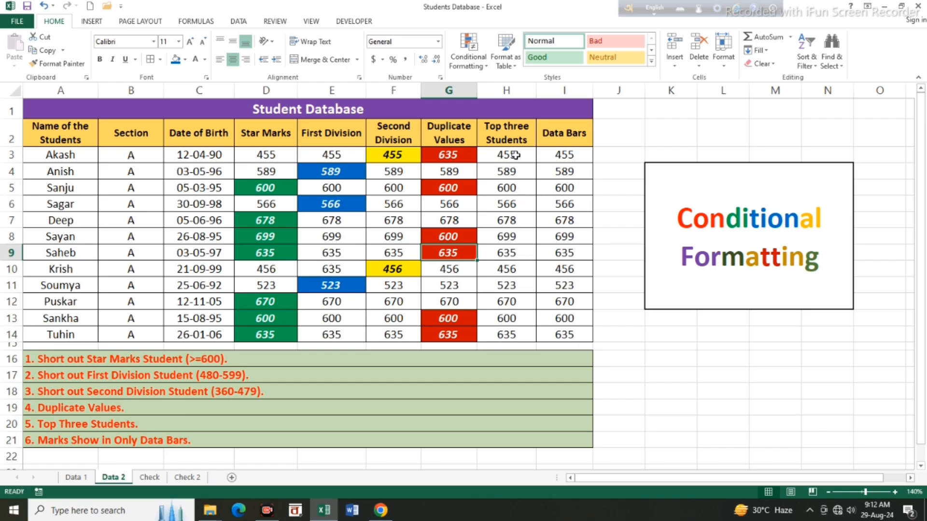
{"action": "left_click_drag", "start_coordinate": [516, 154], "coordinate": [509, 335]}
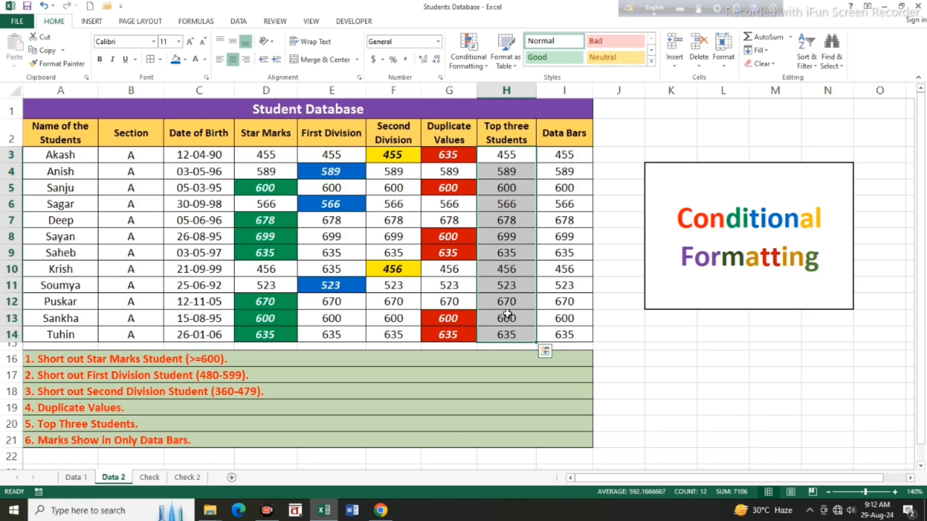
{"action": "left_click", "coordinate": [469, 58]}
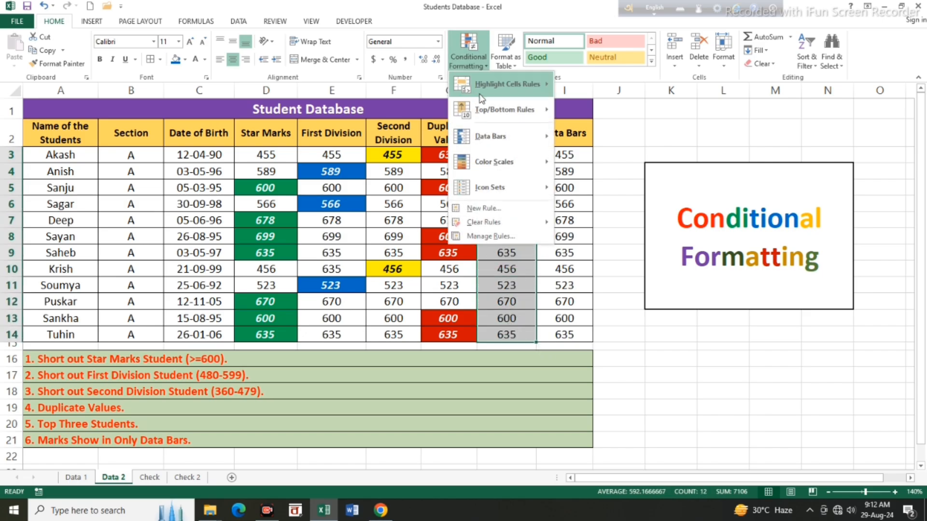
{"action": "mouse_move", "coordinate": [499, 110]}
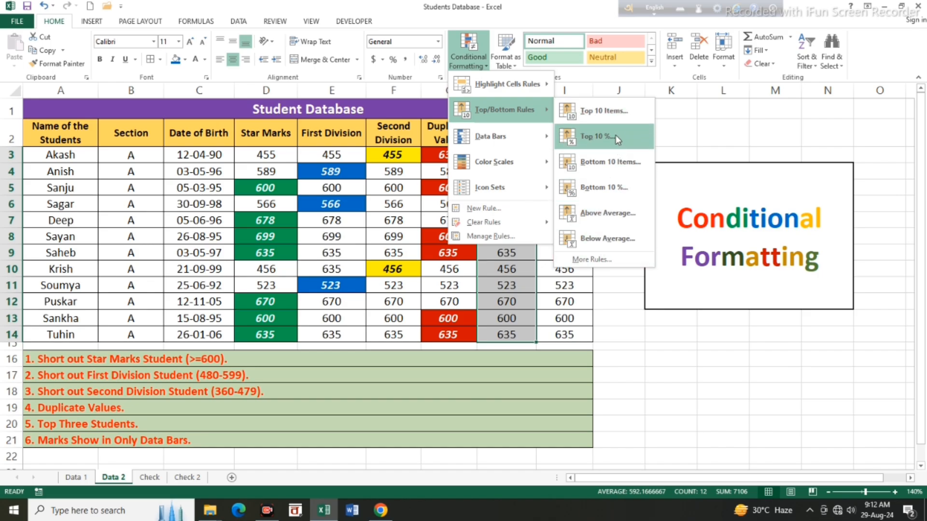
{"action": "left_click", "coordinate": [610, 305]}
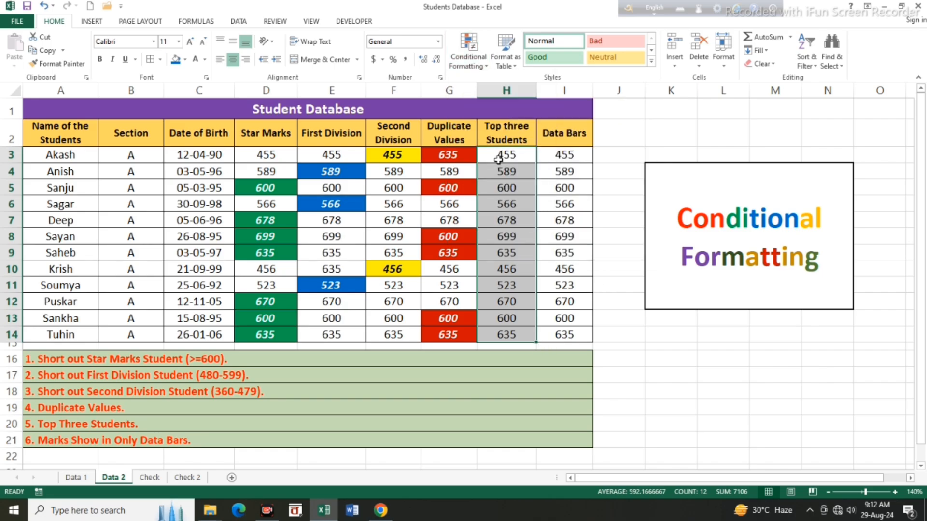
Start a Top 10 Items rule on the Top three Students marks in H3:H14 and set the number of ranked items to 3.
{"action": "left_click_drag", "start_coordinate": [498, 159], "coordinate": [502, 335]}
{"action": "left_click", "coordinate": [481, 64]}
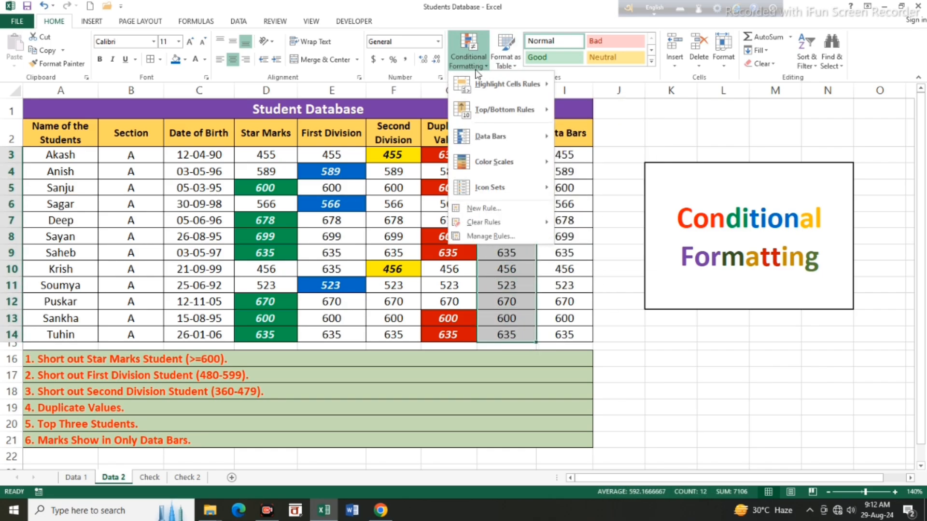
{"action": "mouse_move", "coordinate": [528, 111]}
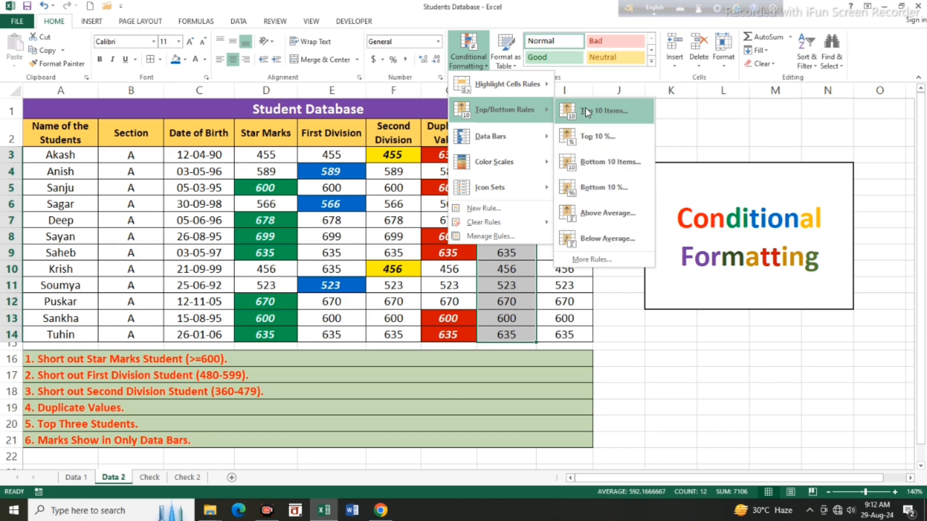
{"action": "left_click", "coordinate": [601, 112]}
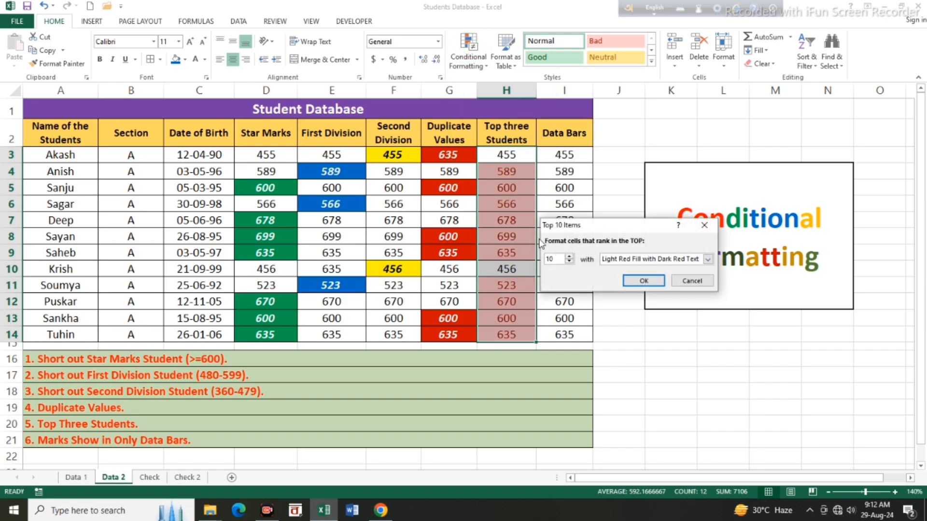
{"action": "left_click", "coordinate": [570, 262]}
{"action": "left_click", "coordinate": [569, 262]}
{"action": "left_click", "coordinate": [570, 261]}
{"action": "left_click", "coordinate": [569, 262]}
{"action": "left_click", "coordinate": [570, 261]}
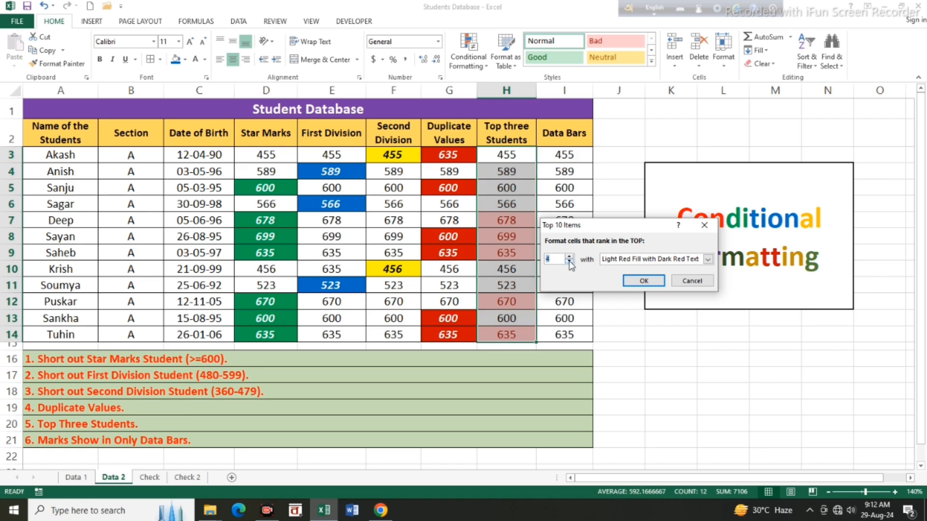
{"action": "left_click", "coordinate": [569, 261]}
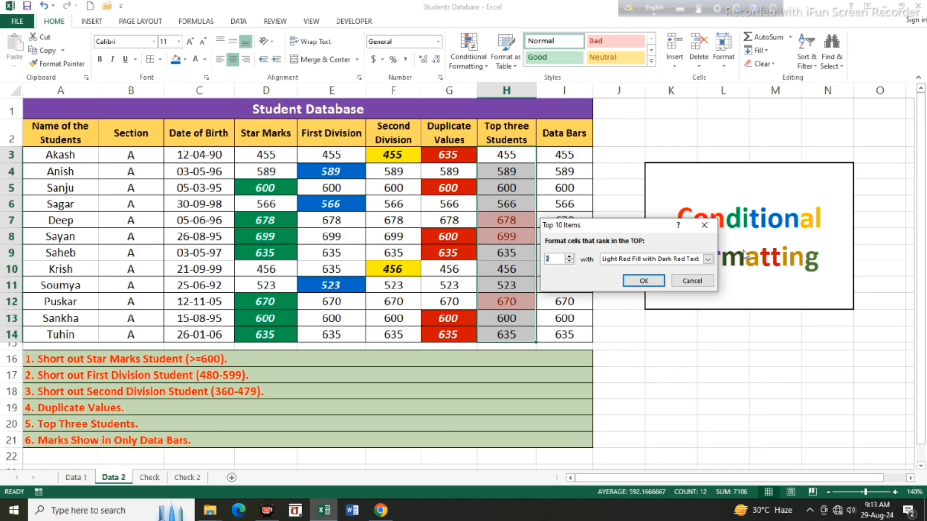
Give the top three rule a custom format with purple fill and white bold italic text, and apply the rule.
{"action": "left_click", "coordinate": [708, 261]}
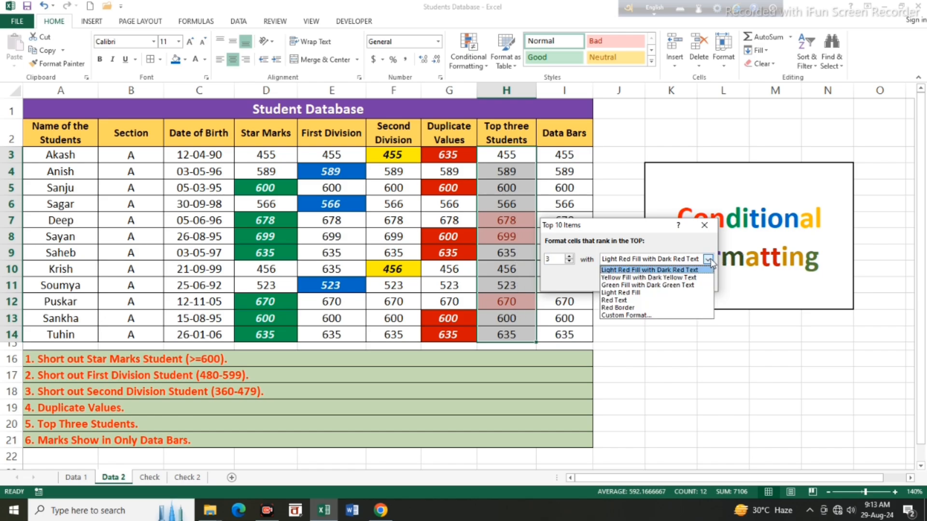
{"action": "left_click", "coordinate": [640, 315]}
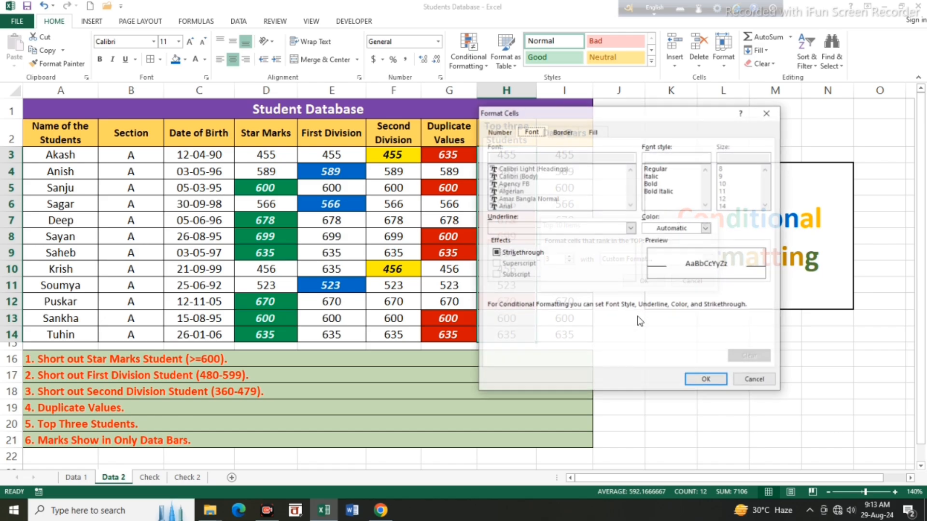
{"action": "left_click", "coordinate": [592, 132]}
{"action": "left_click_drag", "start_coordinate": [611, 116], "coordinate": [691, 117]}
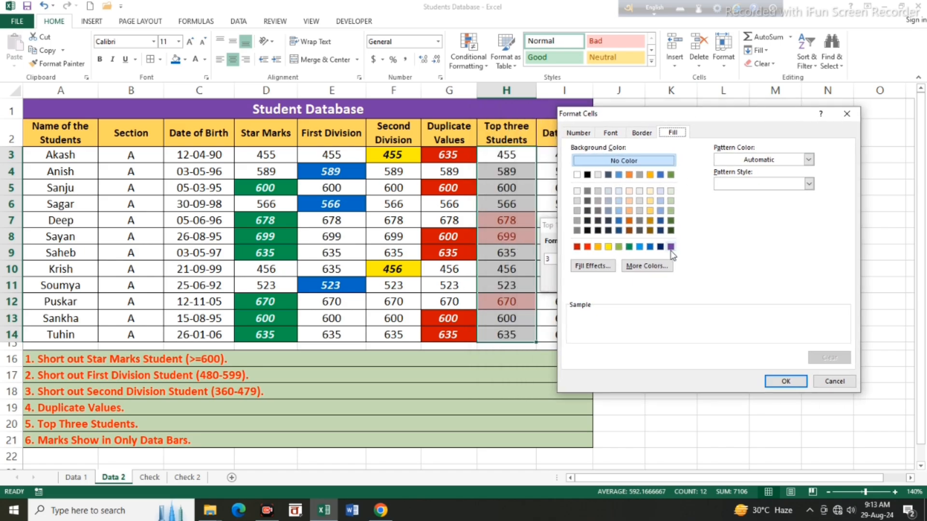
{"action": "left_click", "coordinate": [671, 248]}
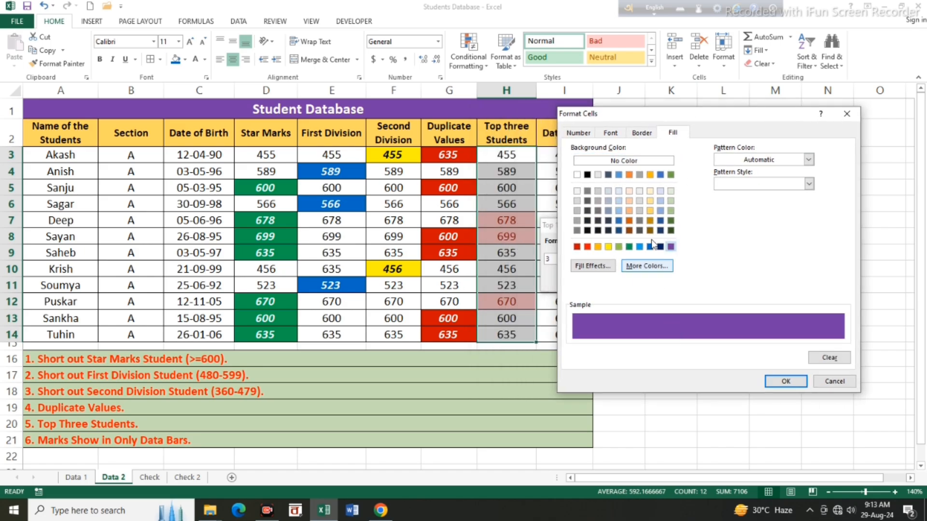
{"action": "left_click", "coordinate": [610, 133]}
{"action": "left_click", "coordinate": [785, 230]}
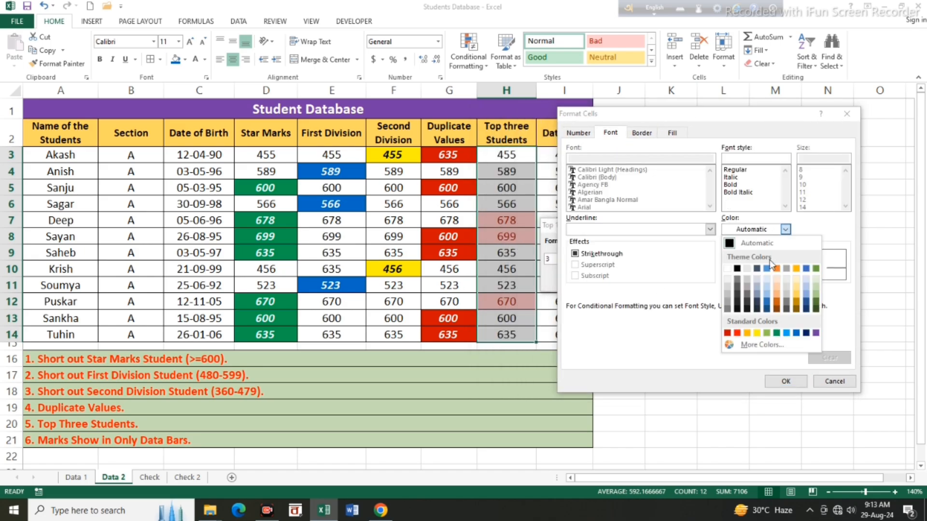
{"action": "left_click", "coordinate": [727, 269]}
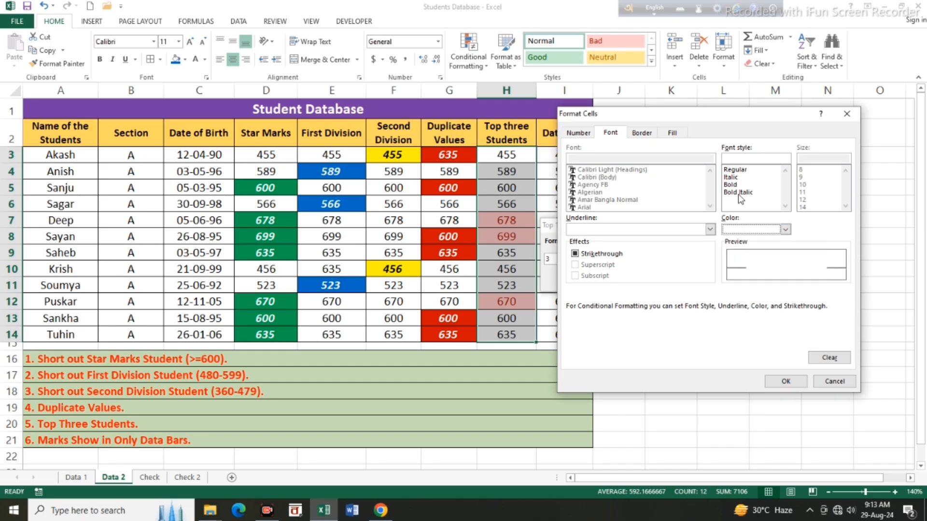
{"action": "left_click", "coordinate": [739, 193]}
{"action": "left_click", "coordinate": [792, 382]}
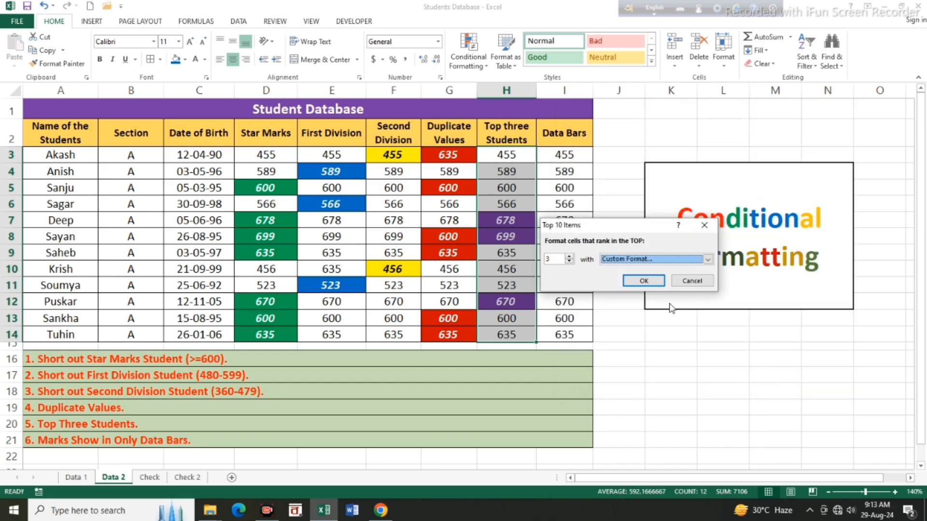
{"action": "left_click", "coordinate": [643, 279]}
{"action": "left_click", "coordinate": [510, 322]}
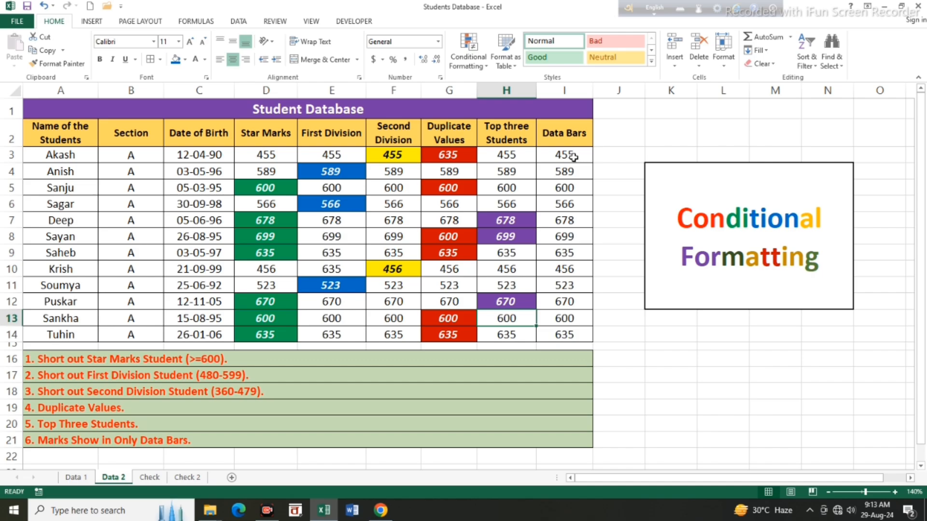
Add orange solid fill data bars to the marks in I3:I14 and widen column I.
{"action": "left_click_drag", "start_coordinate": [573, 157], "coordinate": [571, 334]}
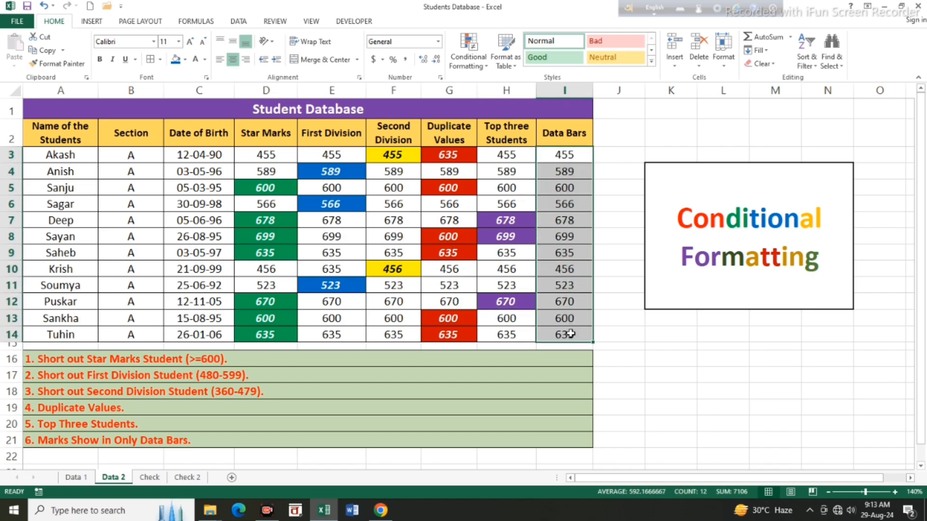
{"action": "left_click", "coordinate": [481, 63]}
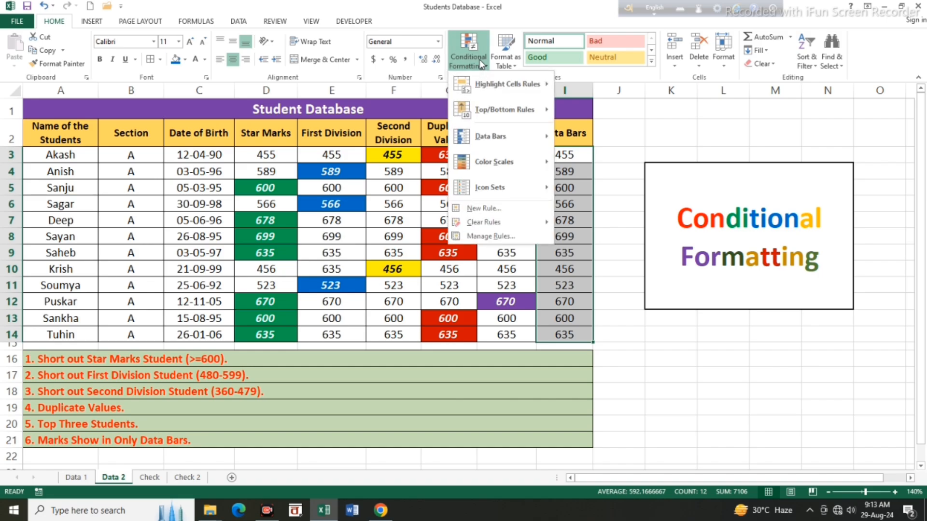
{"action": "mouse_move", "coordinate": [515, 135]}
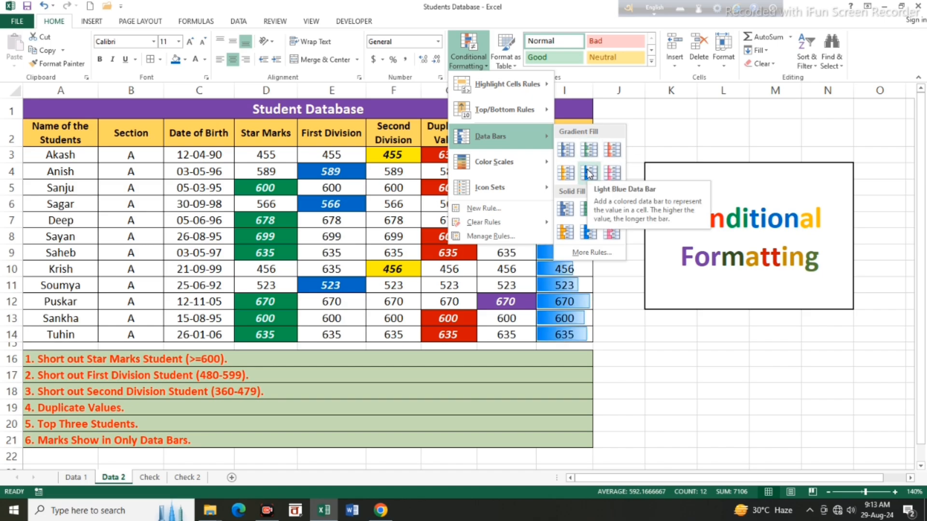
{"action": "left_click", "coordinate": [567, 234]}
{"action": "left_click", "coordinate": [576, 201]}
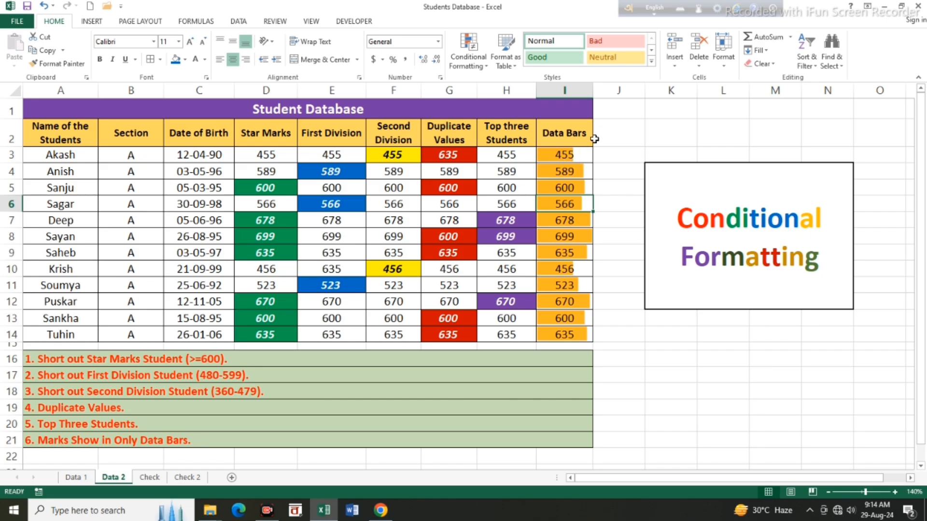
{"action": "left_click_drag", "start_coordinate": [595, 97], "coordinate": [627, 98]}
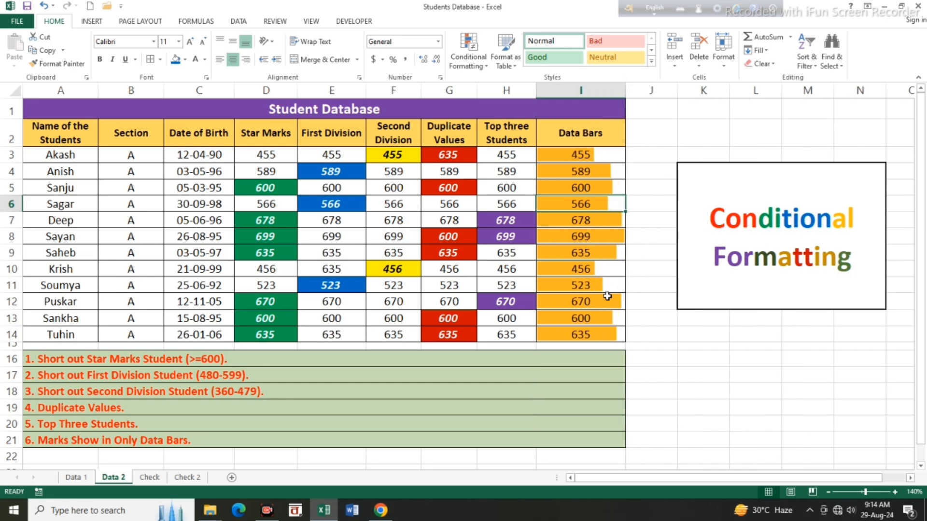
Enter 100 in the Data Bars cell I3 to test the bar length, and set the cell back to 455.
{"action": "left_click", "coordinate": [585, 155]}
{"action": "type", "text": "100"}
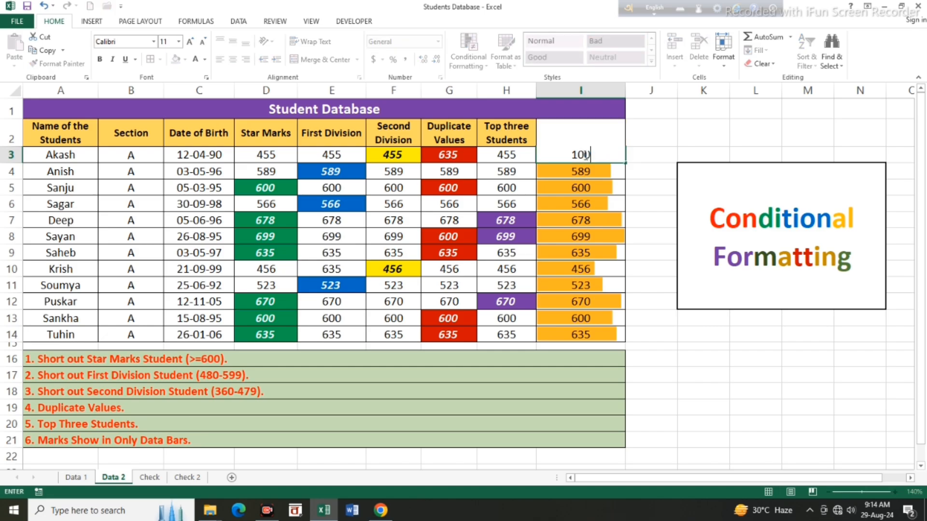
{"action": "key", "text": "Return"}
{"action": "left_click", "coordinate": [567, 154]}
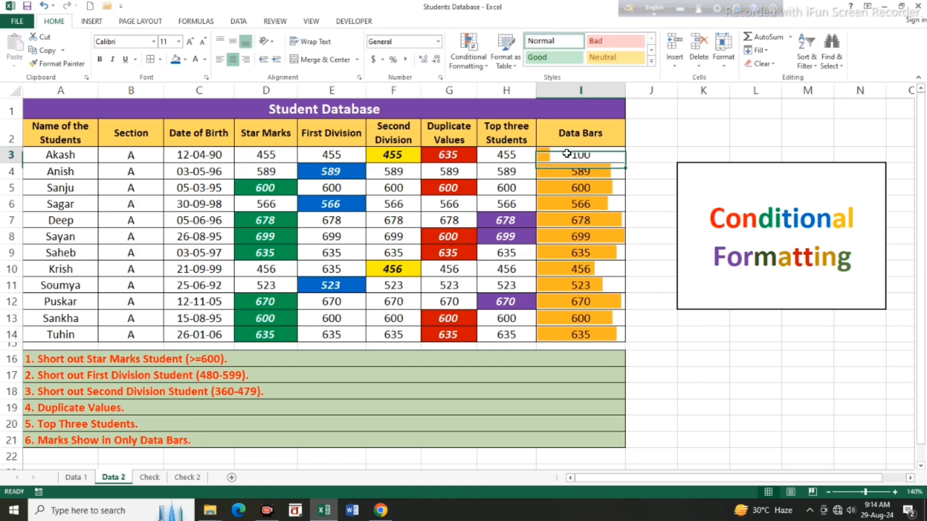
{"action": "type", "text": "455"}
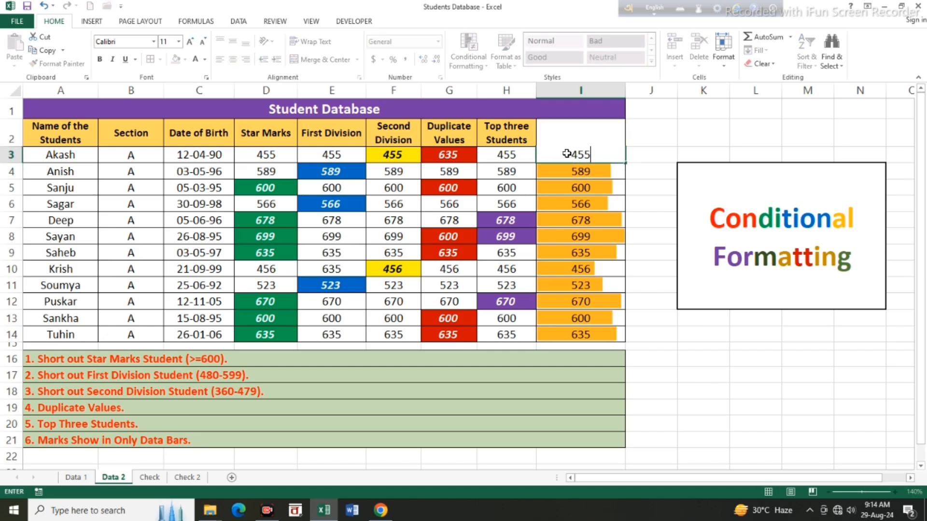
{"action": "key", "text": "Return"}
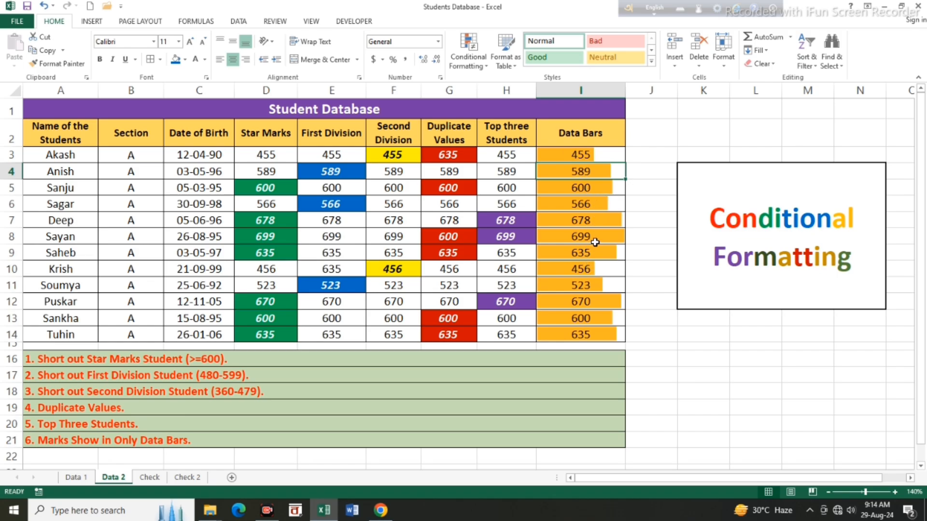